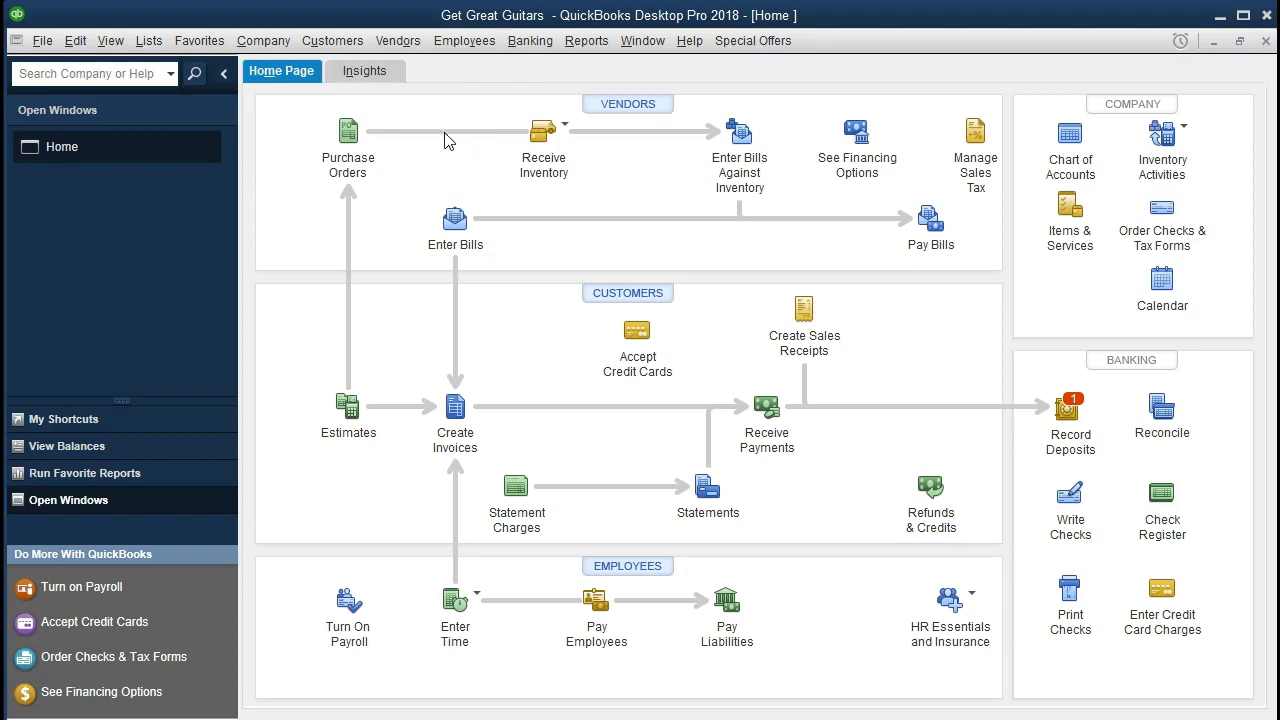
{"action": "left_click", "coordinate": [44, 45]}
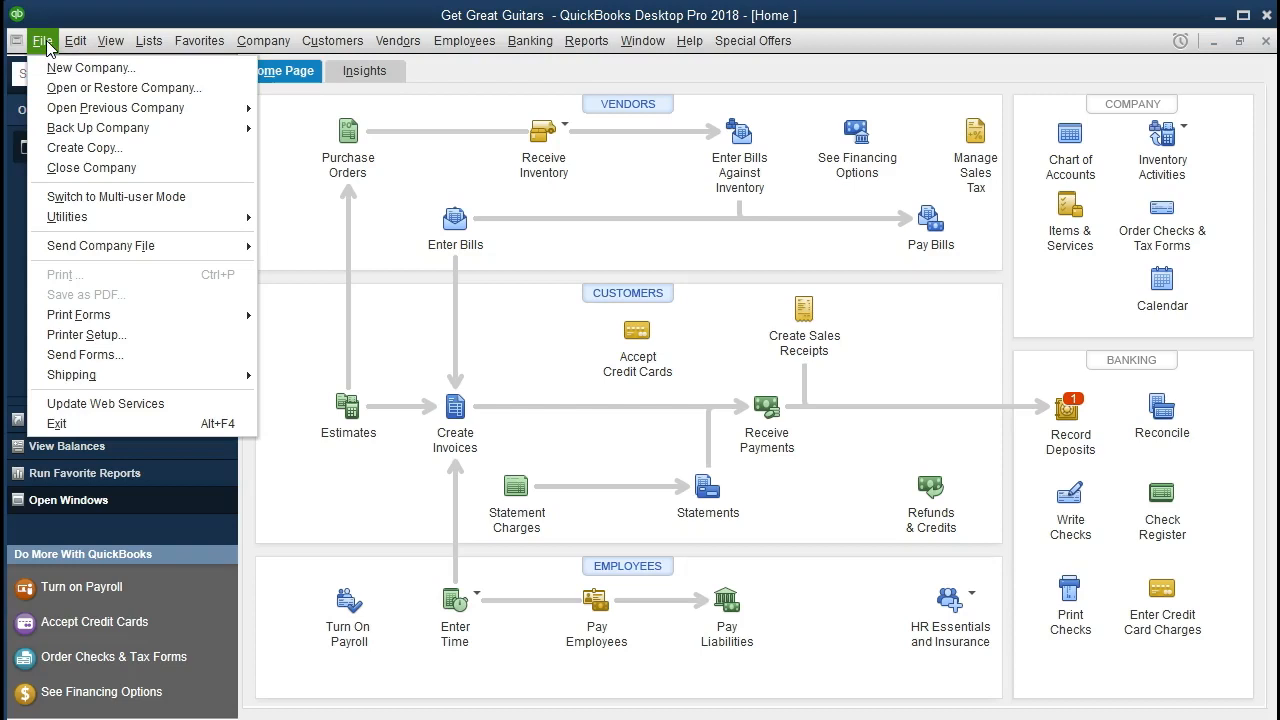
{"action": "left_click", "coordinate": [43, 42]}
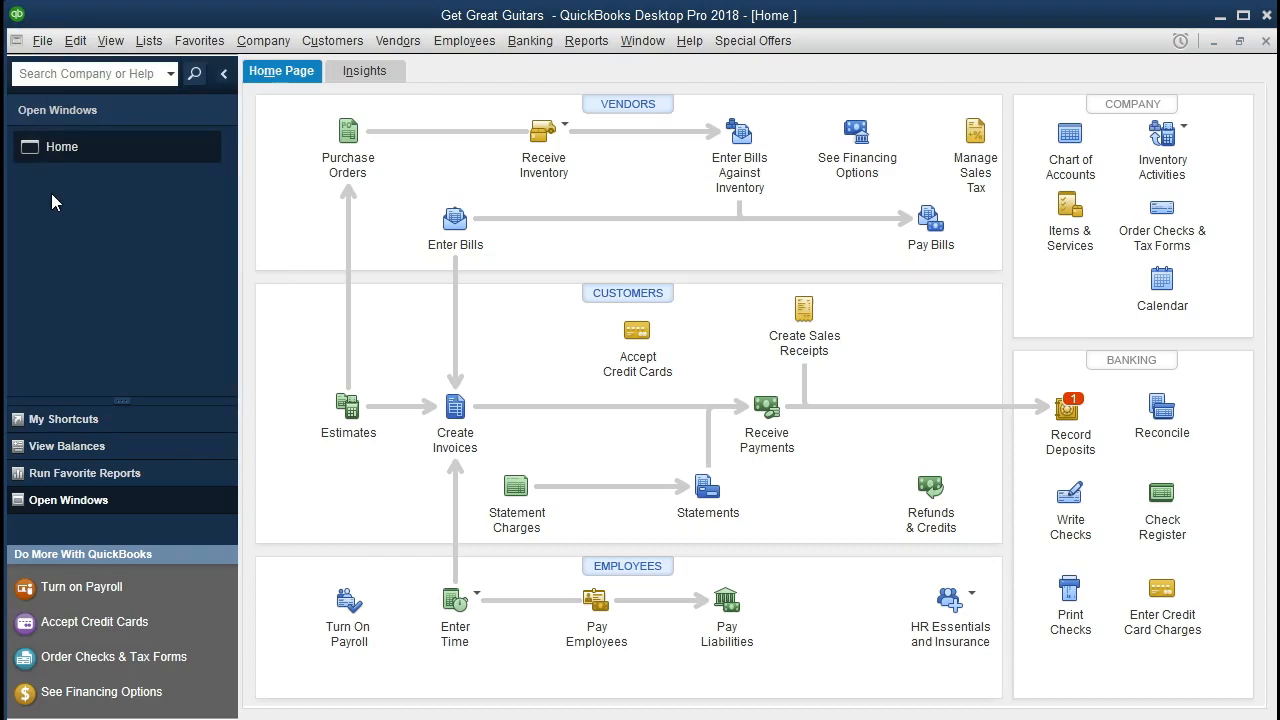
{"action": "left_click", "coordinate": [150, 42]}
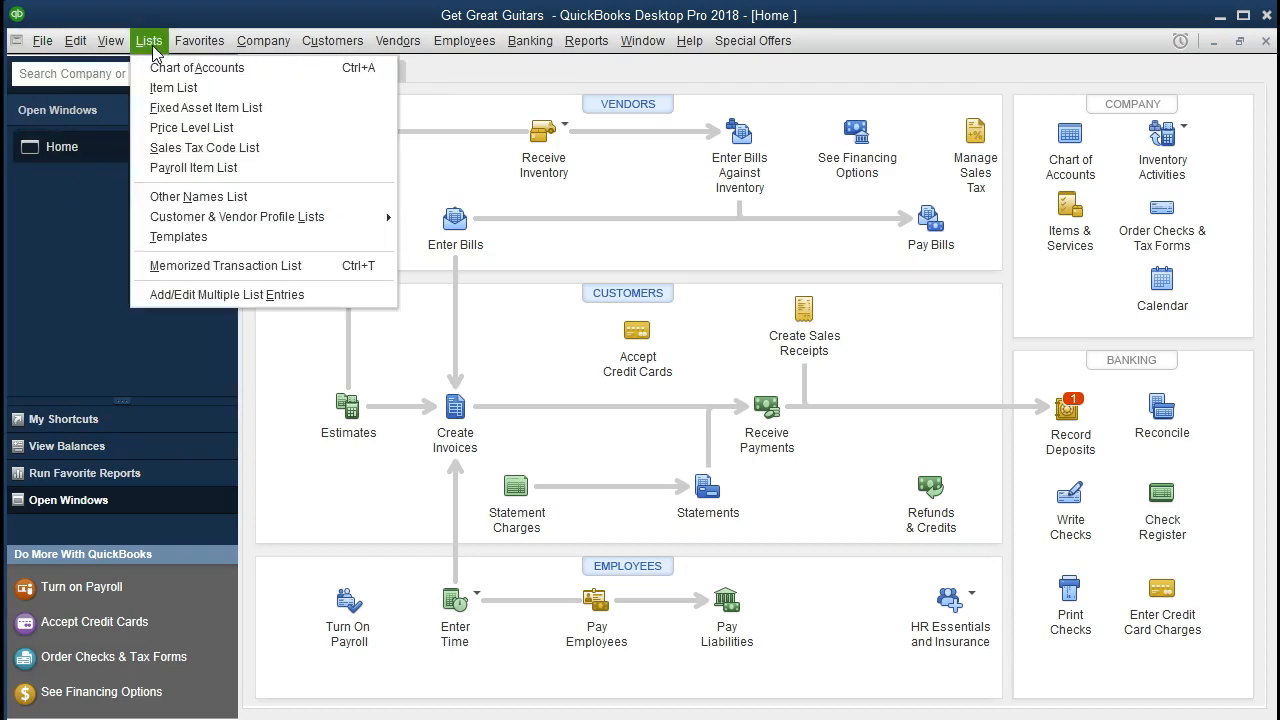
{"action": "mouse_move", "coordinate": [127, 52]}
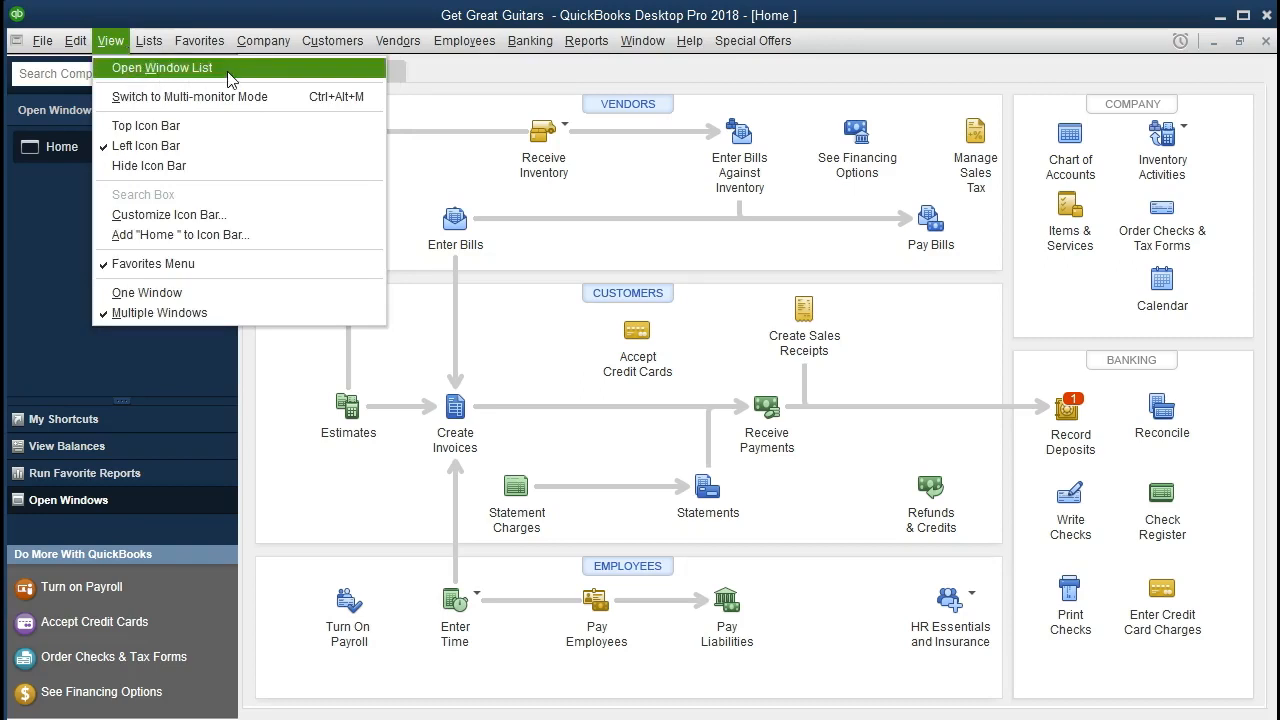
{"action": "left_click", "coordinate": [48, 184]}
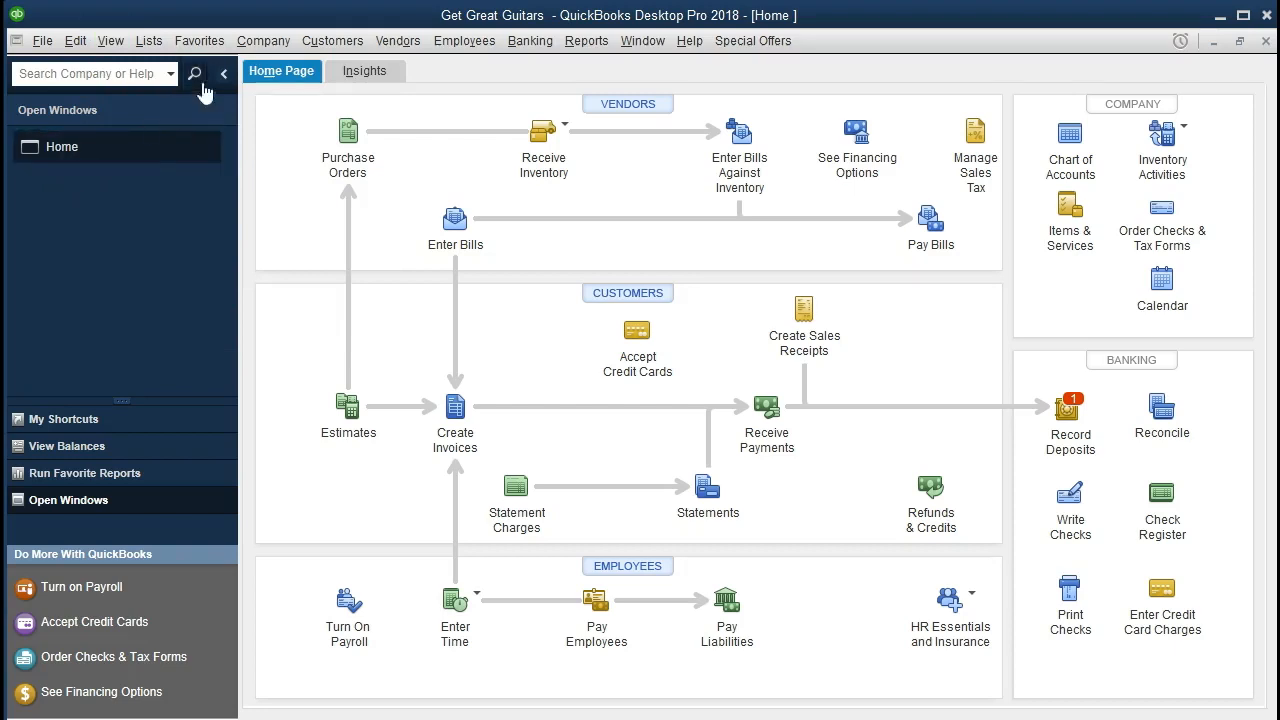
{"action": "left_click", "coordinate": [260, 44]}
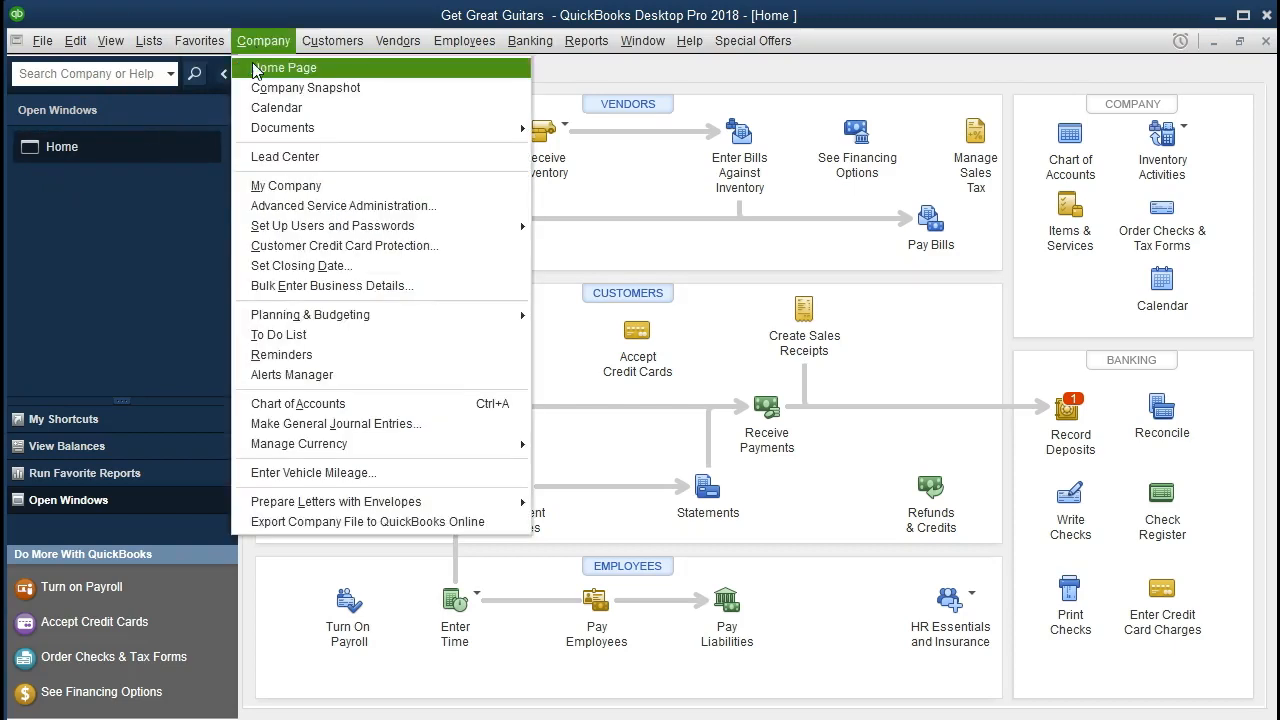
{"action": "left_click", "coordinate": [327, 70]}
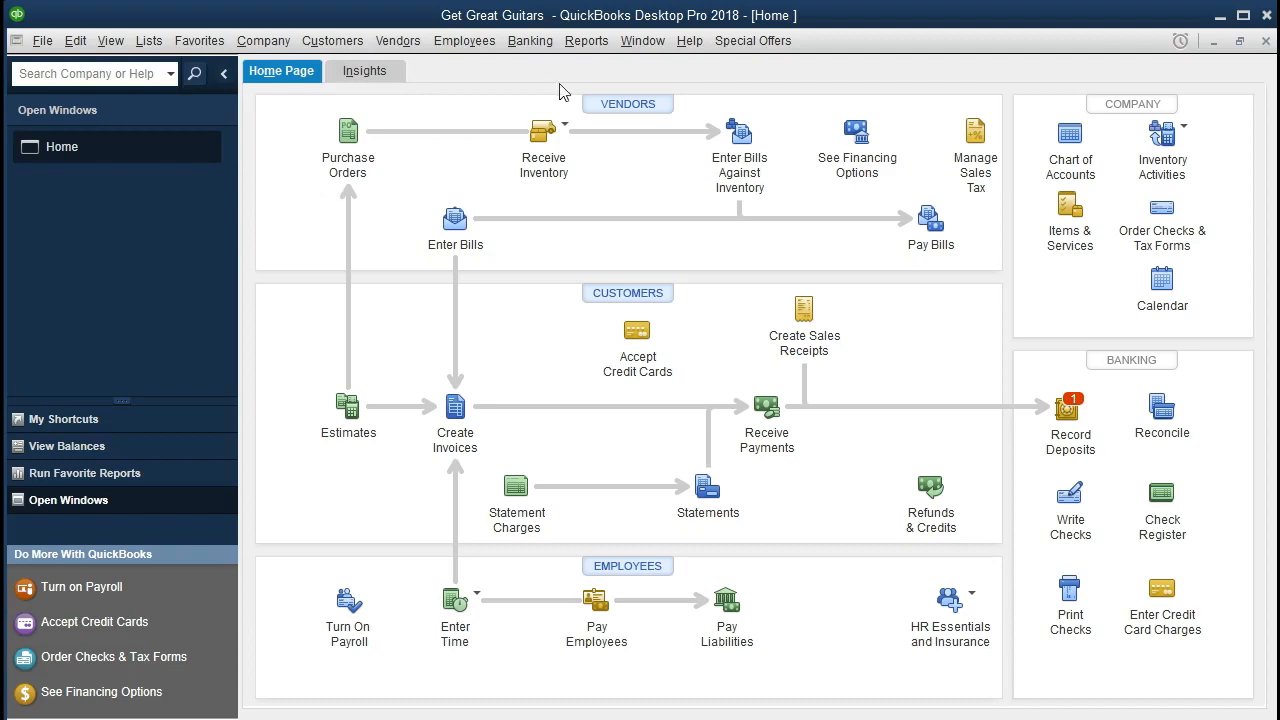
Step: Search the desktop help for "Invoice" and open the invoice troubleshooting article on creating an invoice from a purchase order
{"action": "left_click", "coordinate": [689, 42]}
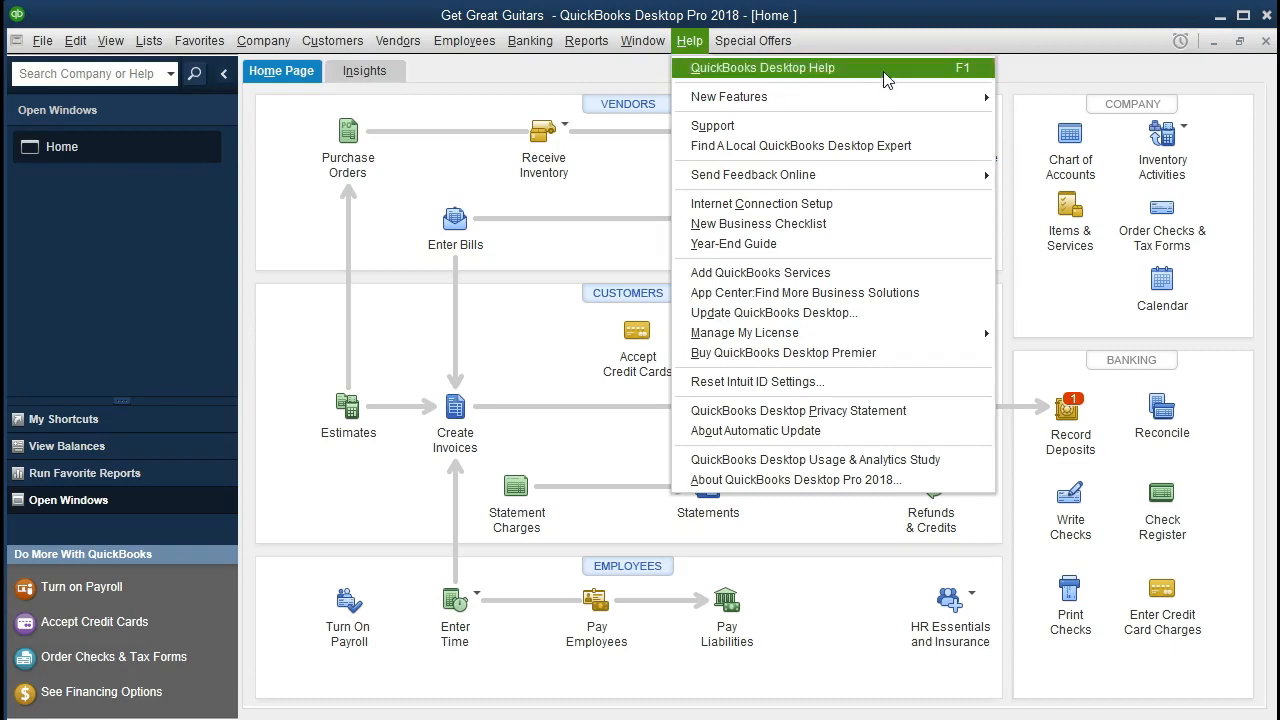
{"action": "left_click", "coordinate": [941, 72]}
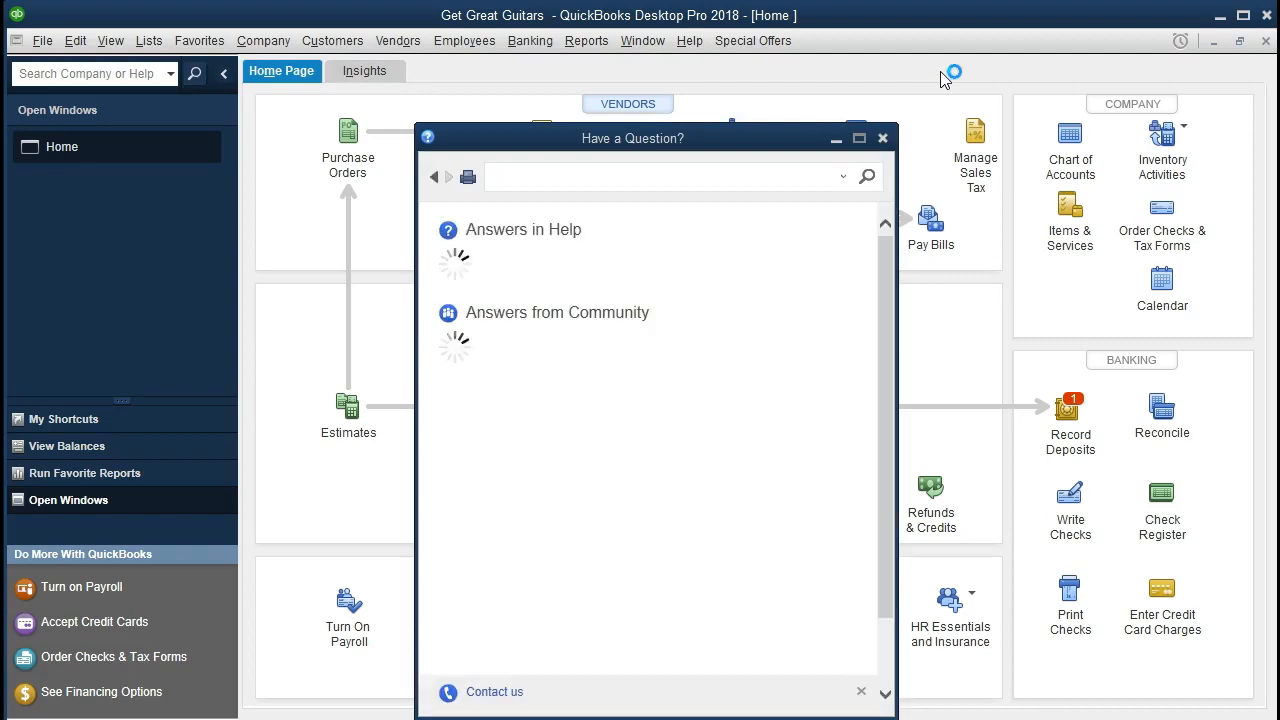
{"action": "left_click", "coordinate": [641, 176]}
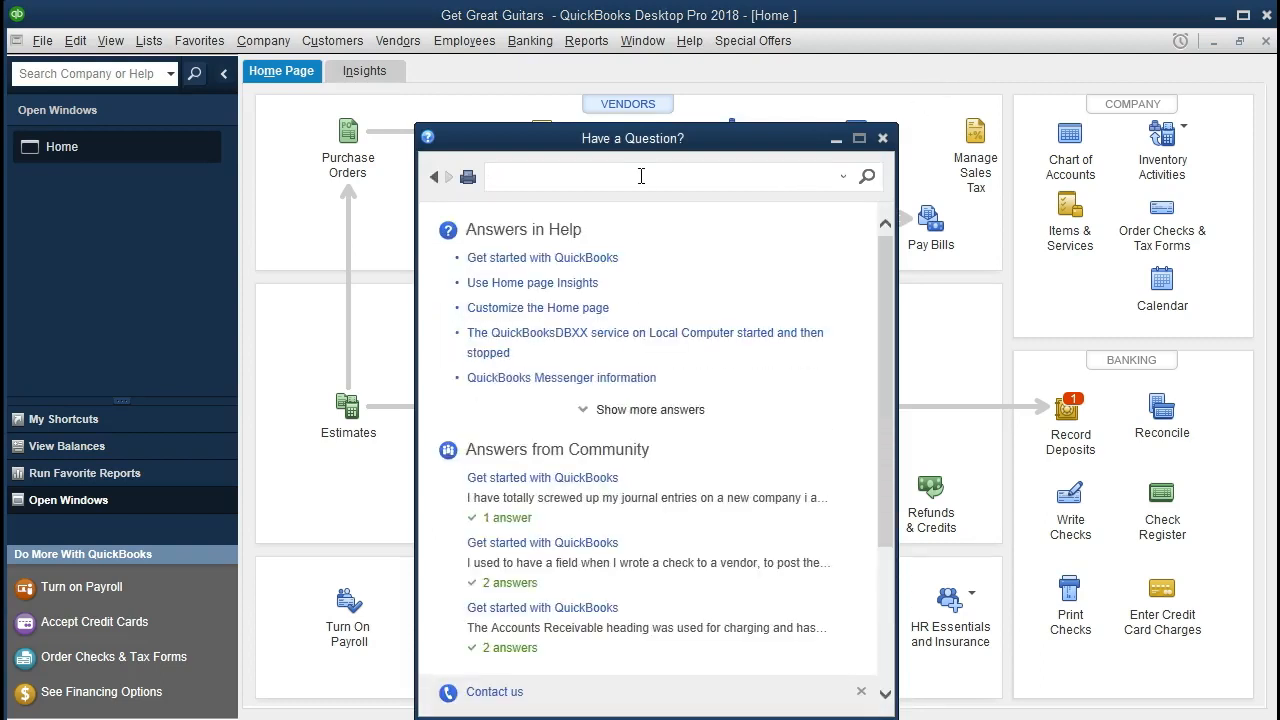
{"action": "type", "text": "Invoice"}
{"action": "key", "text": "Return"}
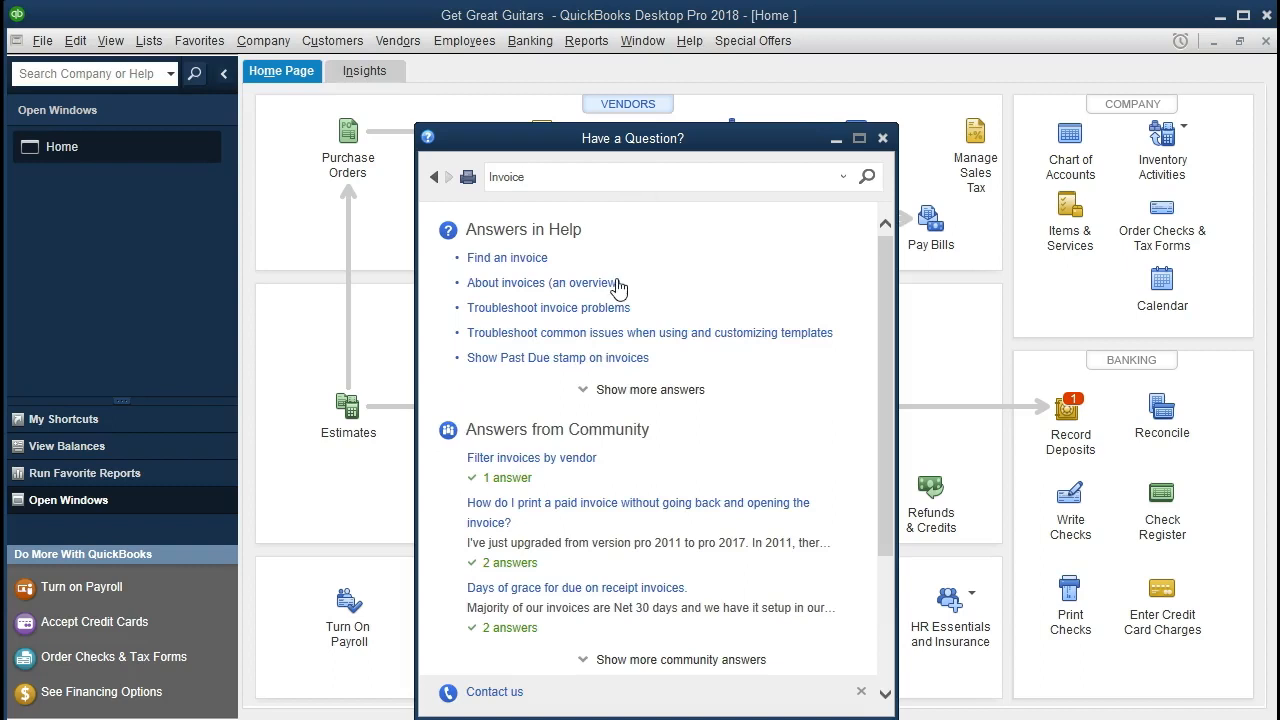
{"action": "left_click", "coordinate": [559, 309]}
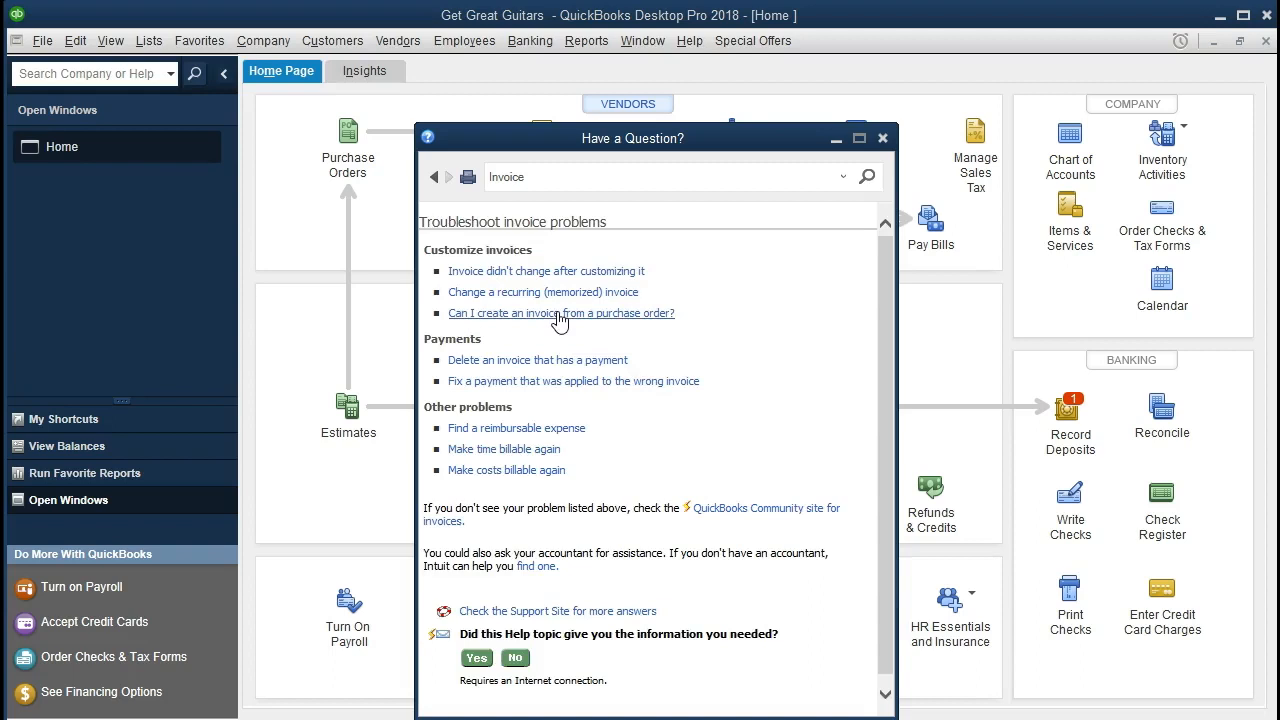
{"action": "left_click", "coordinate": [617, 315]}
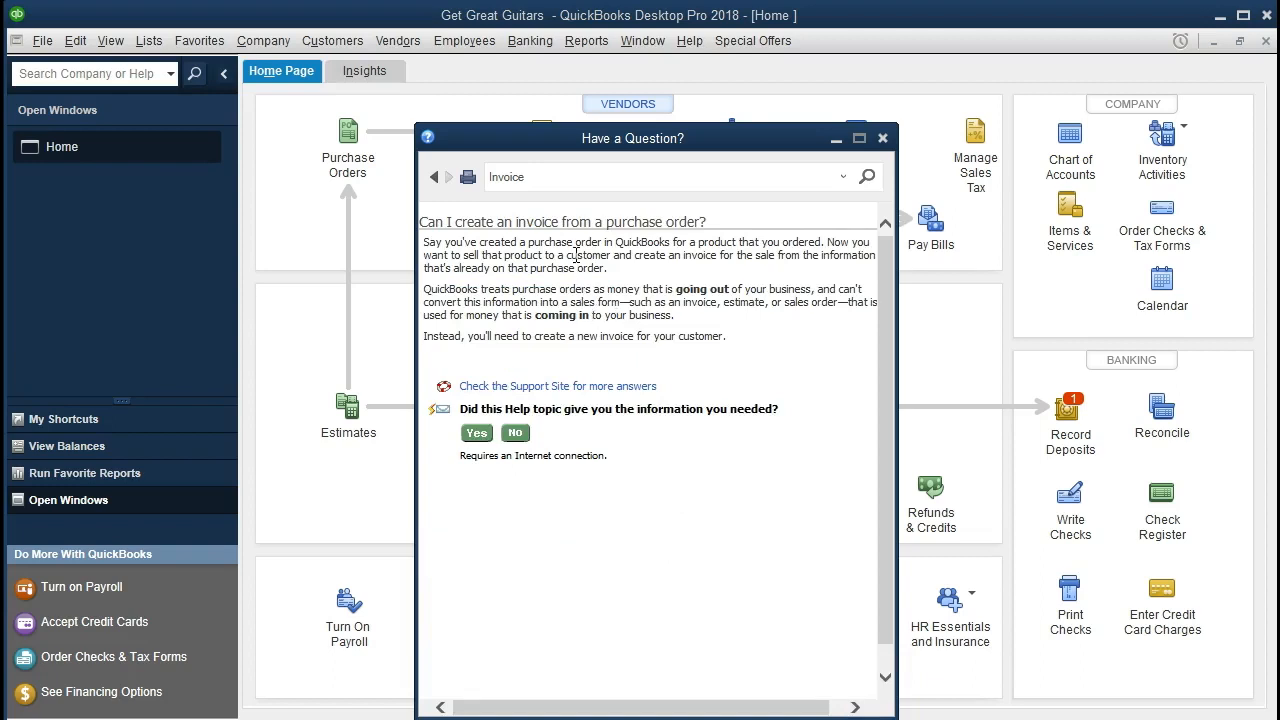
Step: Search the help for "Manual Payroll", read the article on processing payroll manually without a subscription, and close the help window
{"action": "left_click", "coordinate": [556, 176]}
{"action": "type", "text": "Manaul Pa"}
{"action": "type", "text": "roll"}
{"action": "key", "text": "Return"}
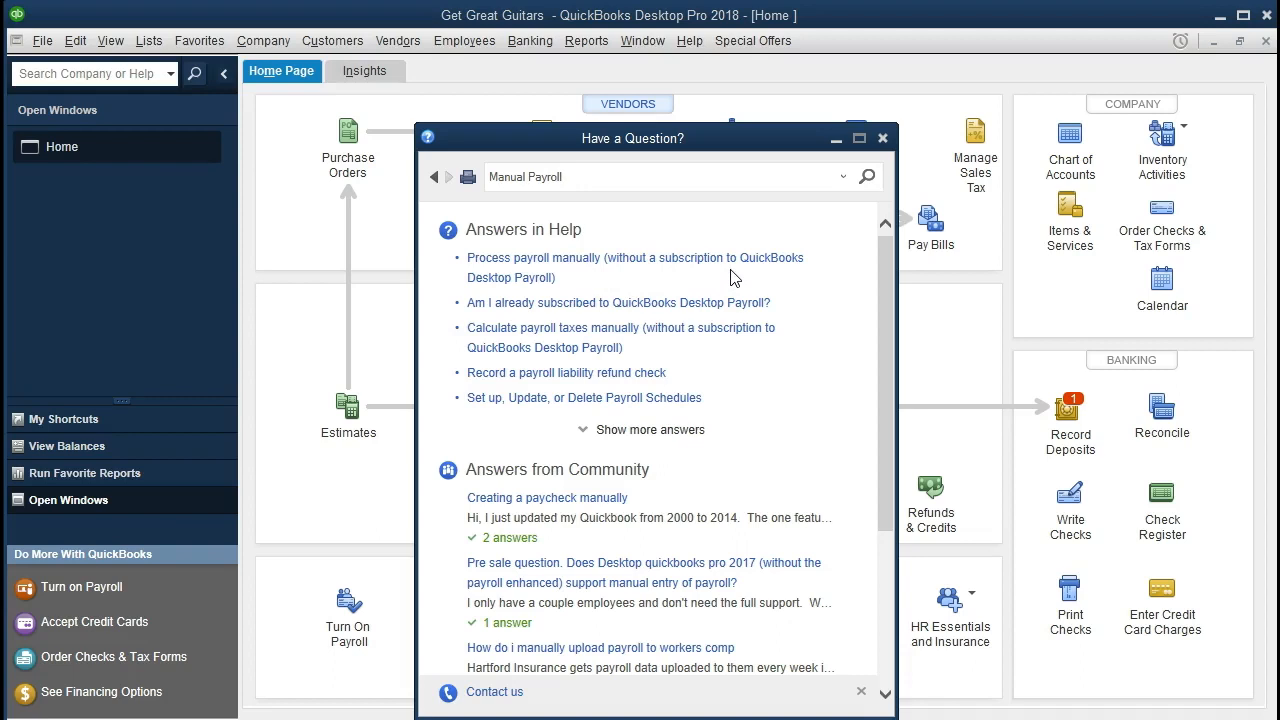
{"action": "left_click", "coordinate": [647, 262]}
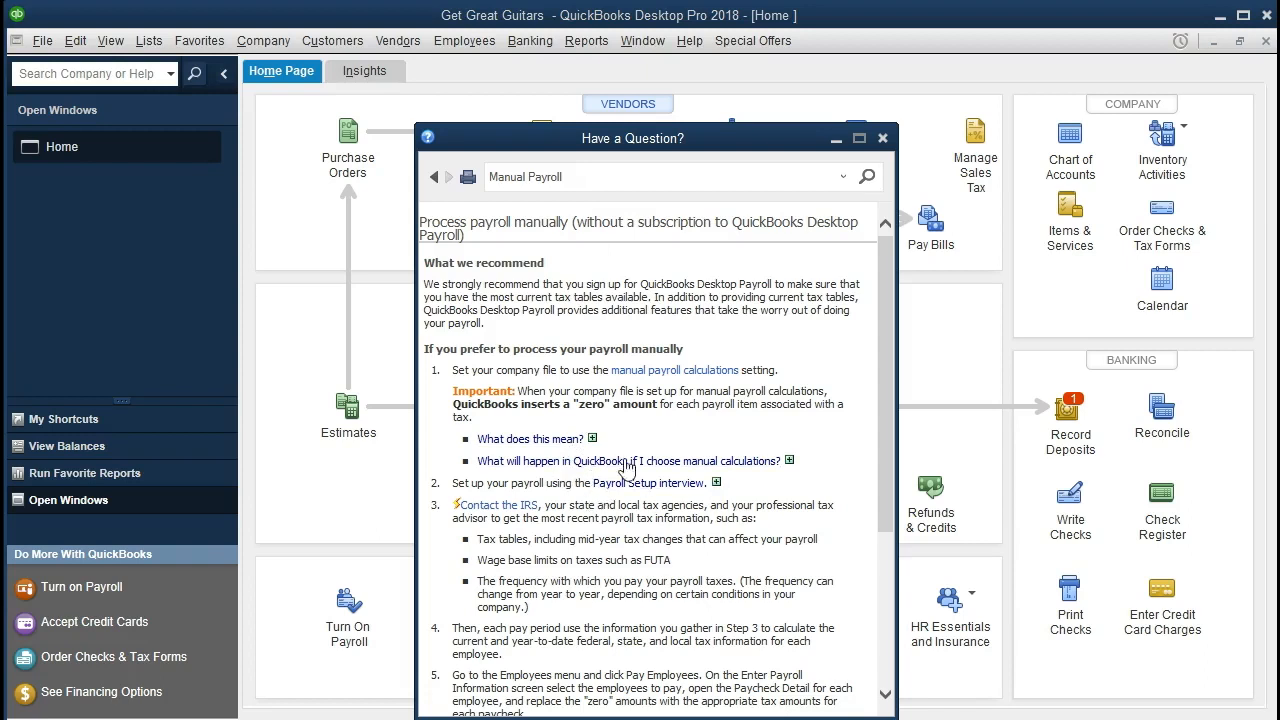
{"action": "left_click", "coordinate": [882, 140]}
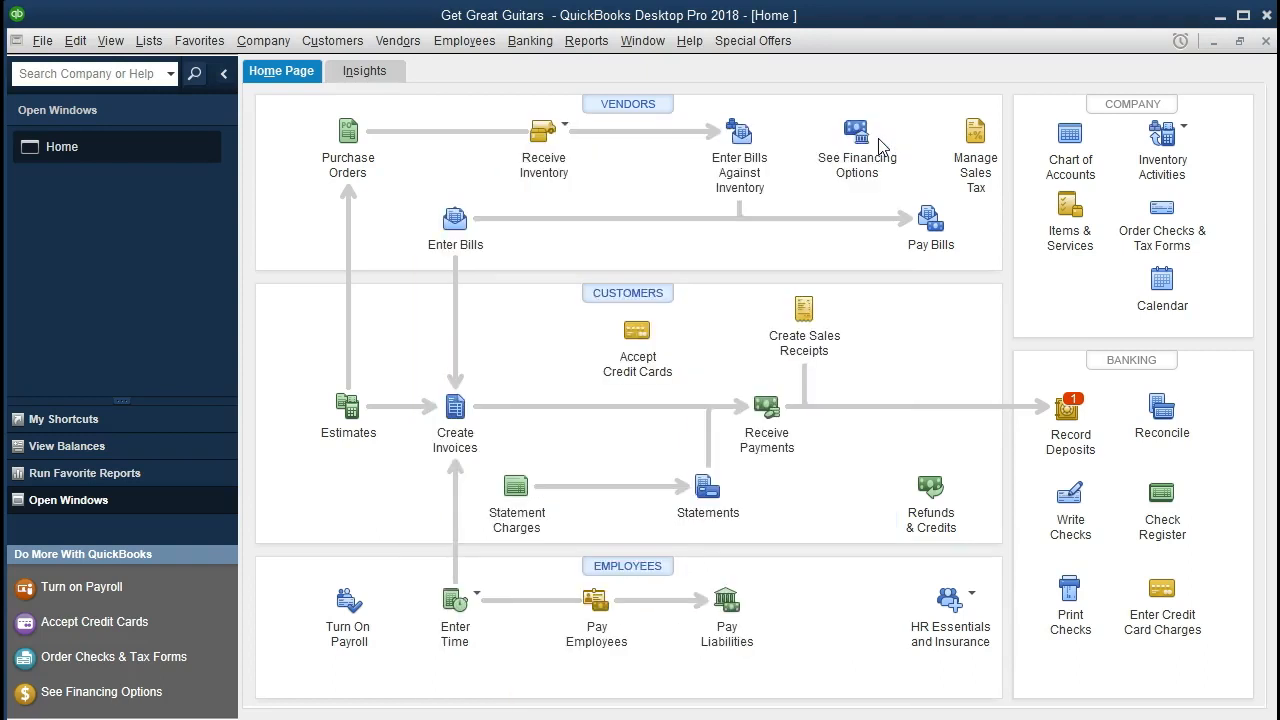
Step: Review the New Feature Tour topics from Support for Multiple Monitors through Search in Chart of Accounts, and close the tour
{"action": "left_click", "coordinate": [690, 44]}
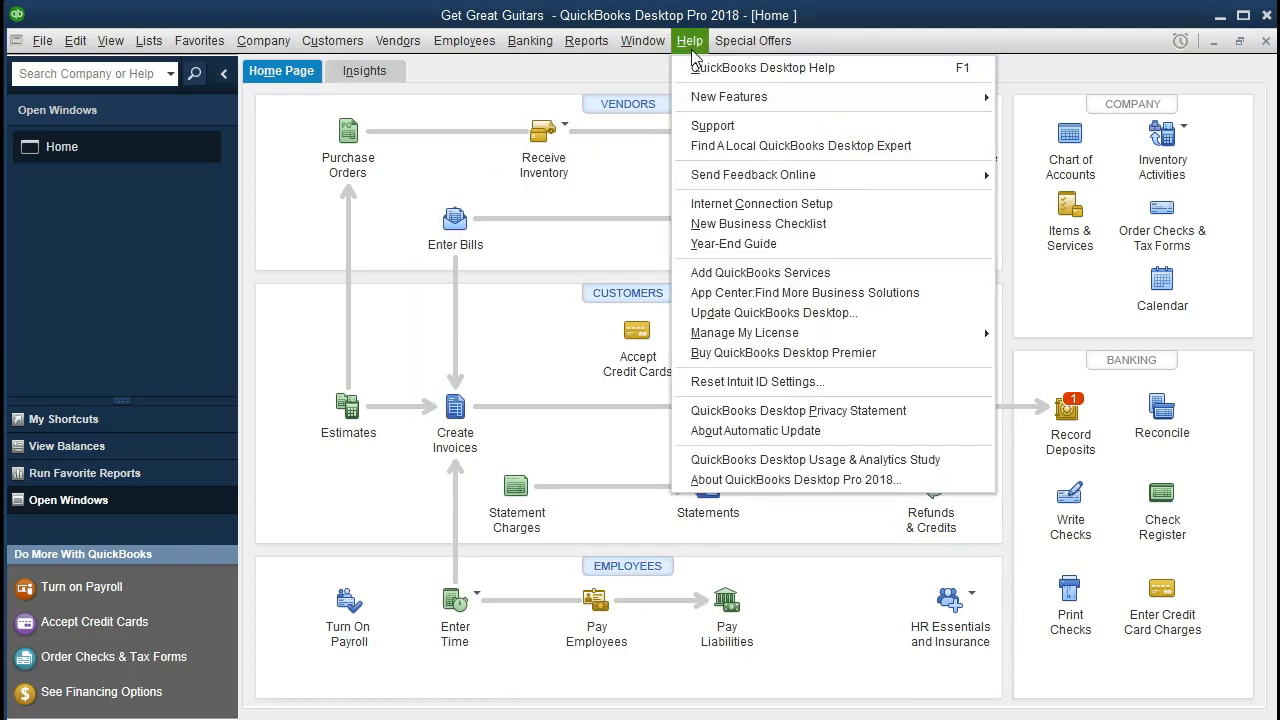
{"action": "mouse_move", "coordinate": [826, 100]}
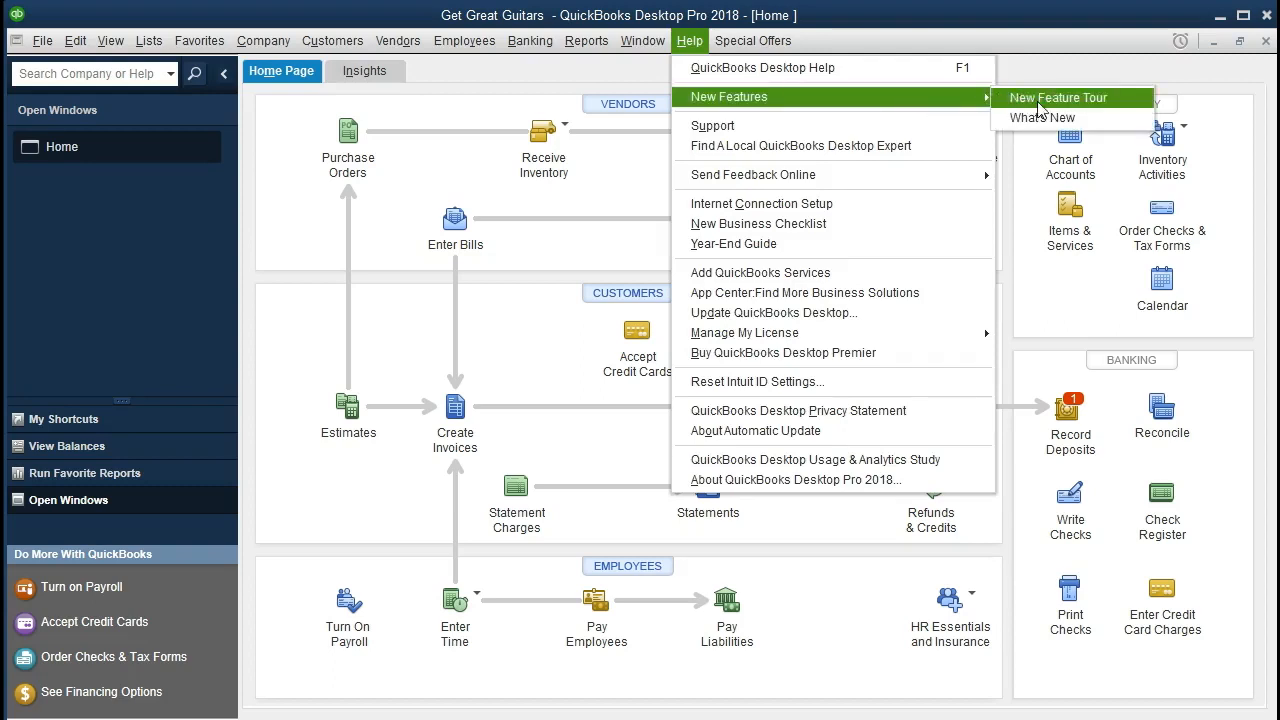
{"action": "left_click", "coordinate": [1124, 106]}
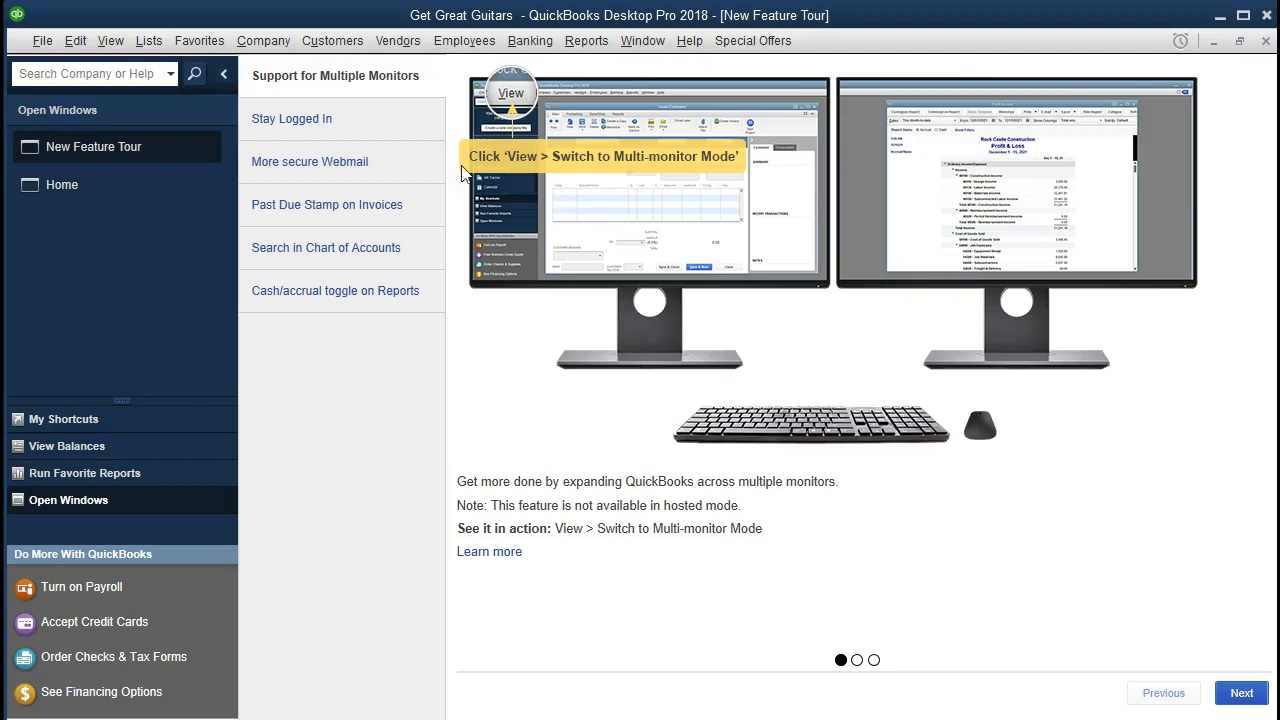
{"action": "left_click", "coordinate": [315, 126]}
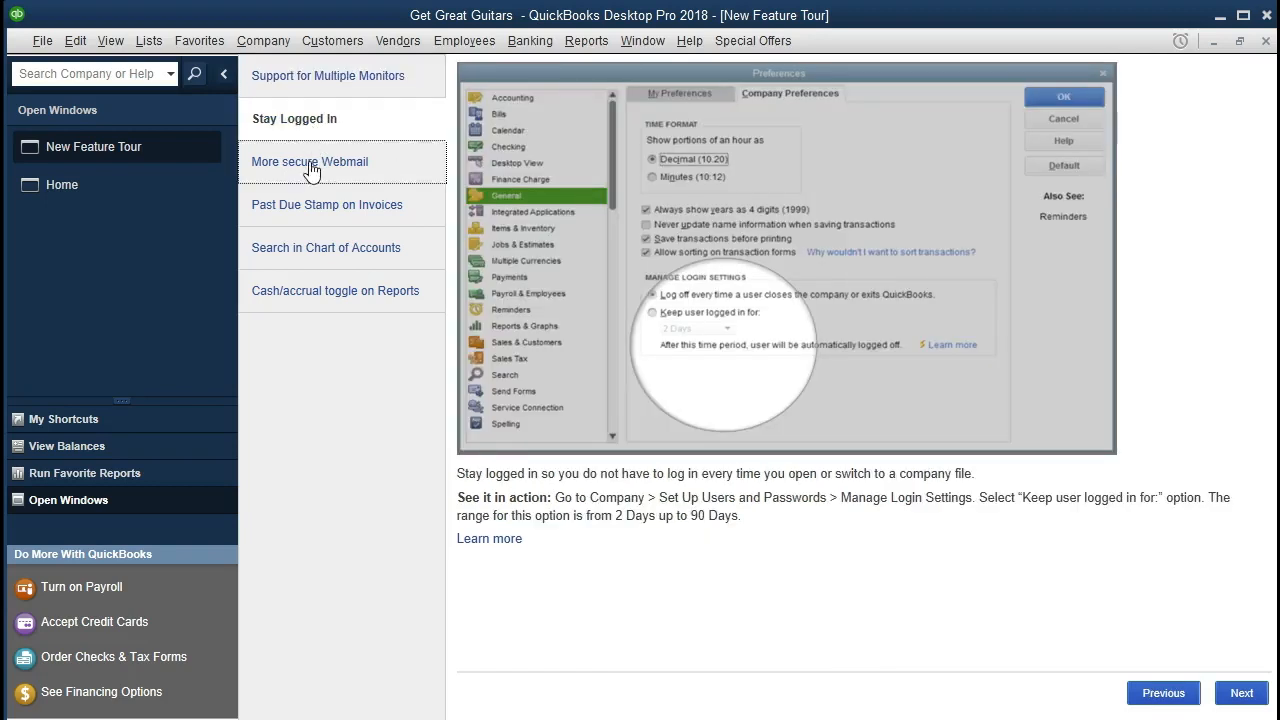
{"action": "left_click", "coordinate": [312, 160]}
{"action": "left_click", "coordinate": [305, 206]}
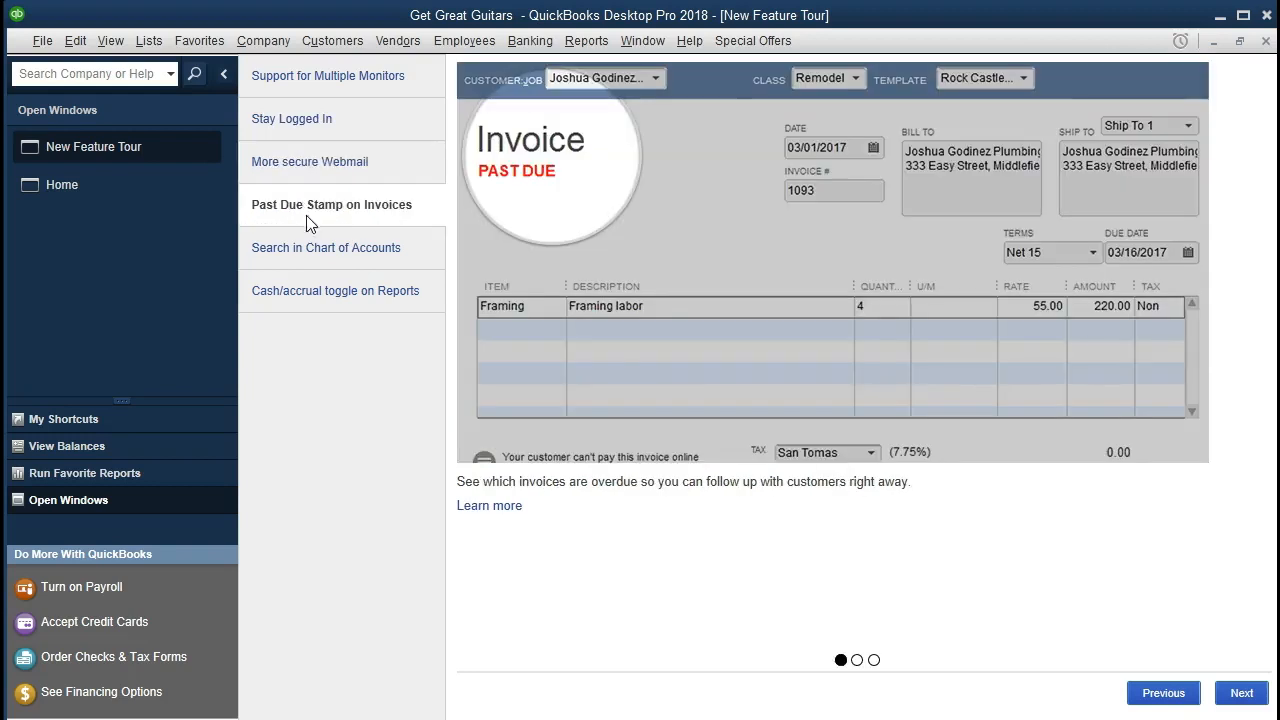
{"action": "left_click", "coordinate": [310, 252]}
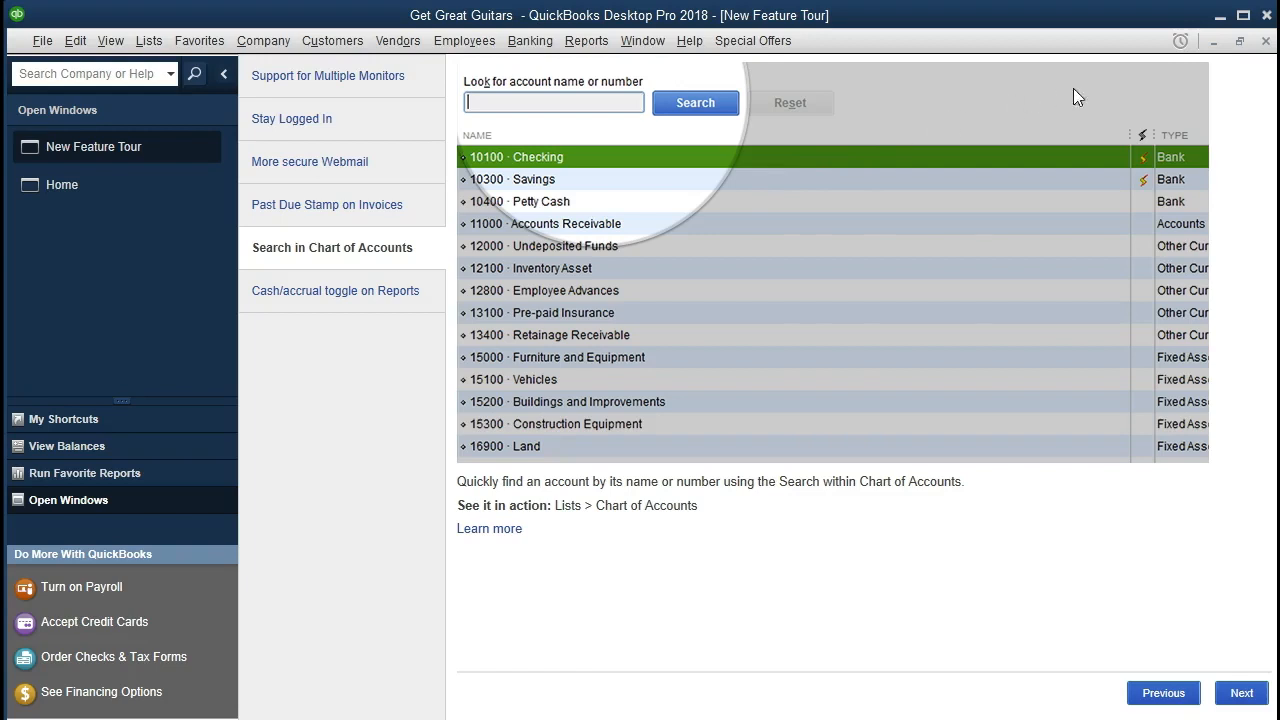
{"action": "left_click", "coordinate": [1265, 42]}
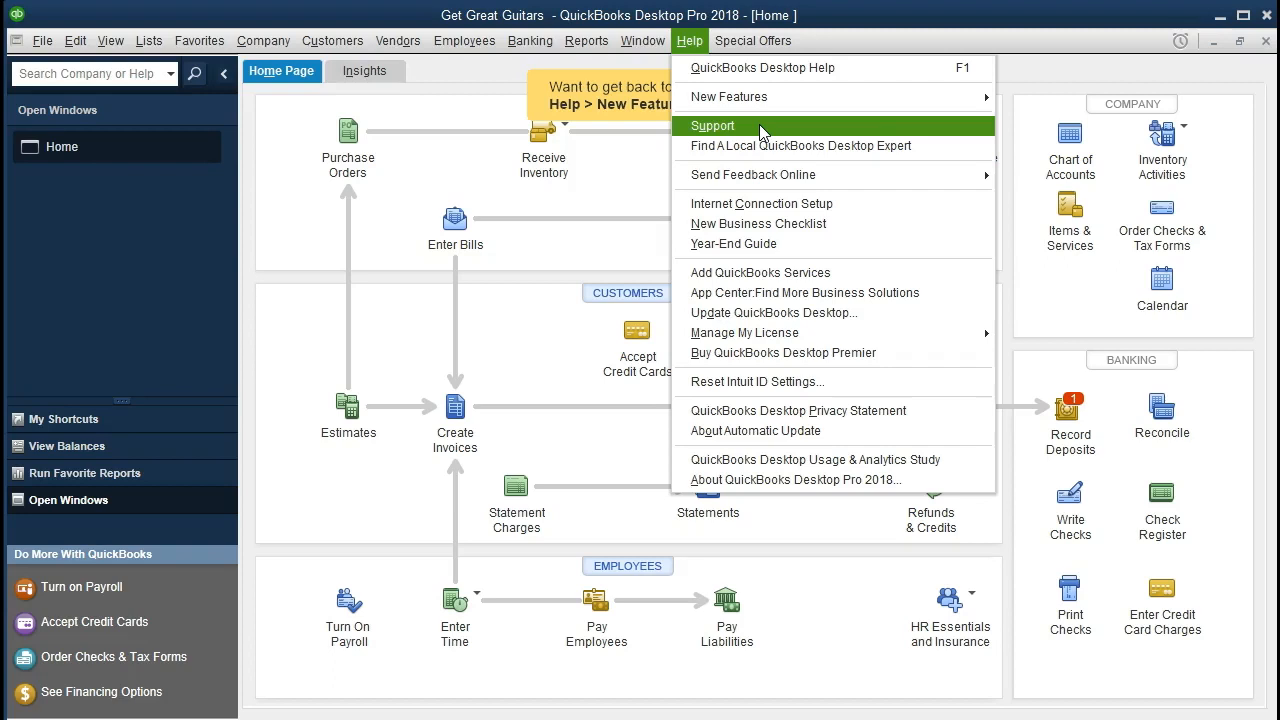
Step: Open the QuickBooks Desktop support site and search it for "Payroll"
{"action": "left_click", "coordinate": [759, 125]}
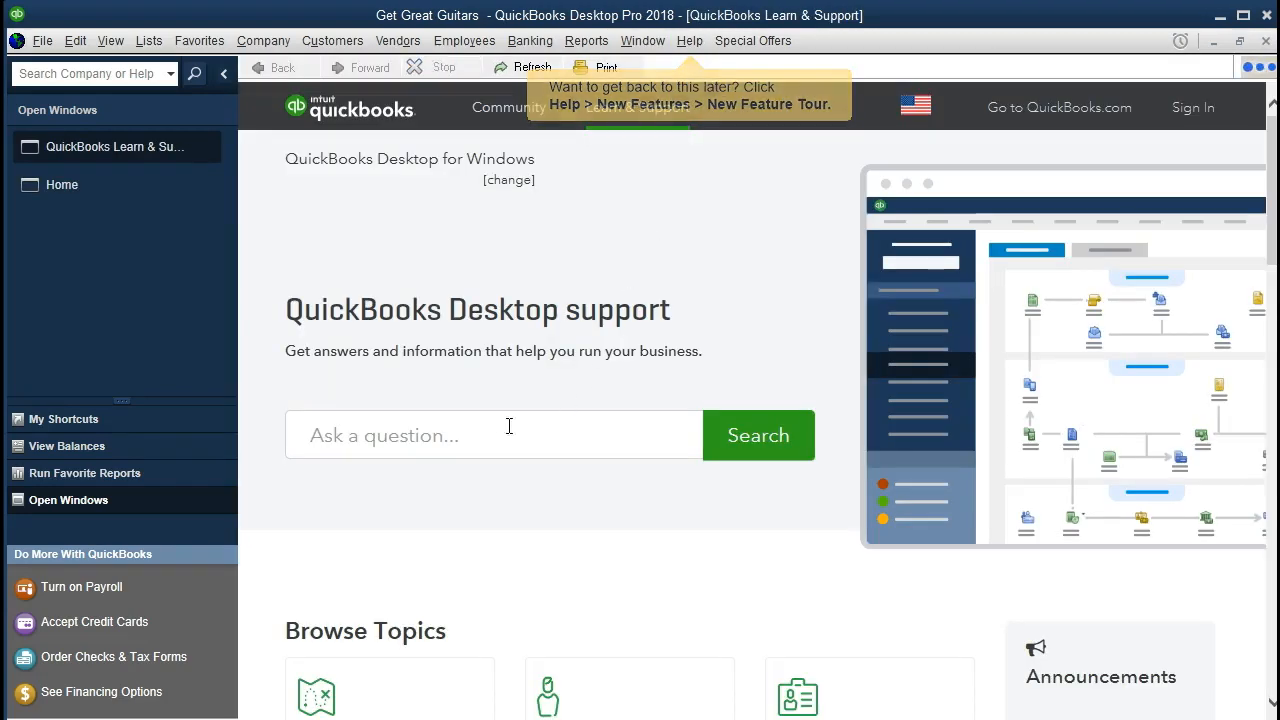
{"action": "left_click", "coordinate": [475, 448]}
{"action": "type", "text": "a"}
{"action": "key", "text": "BackSpace"}
{"action": "type", "text": "Payroll"}
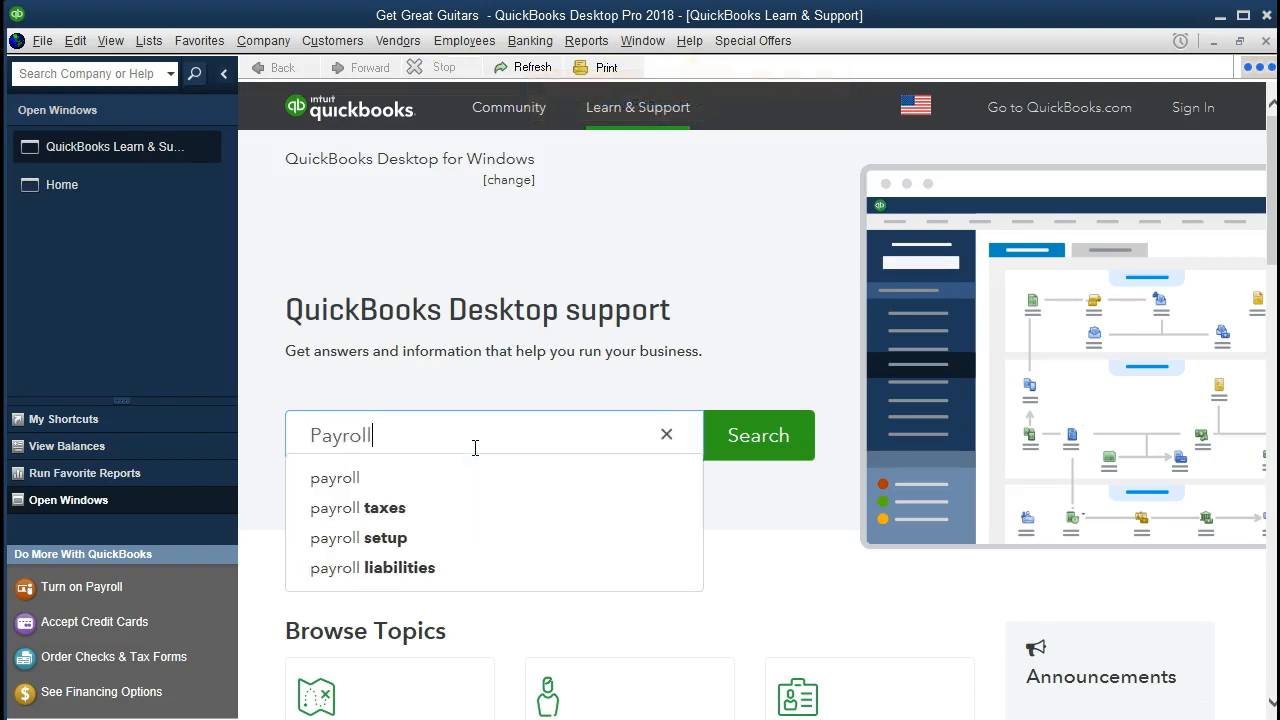
{"action": "key", "text": "Return"}
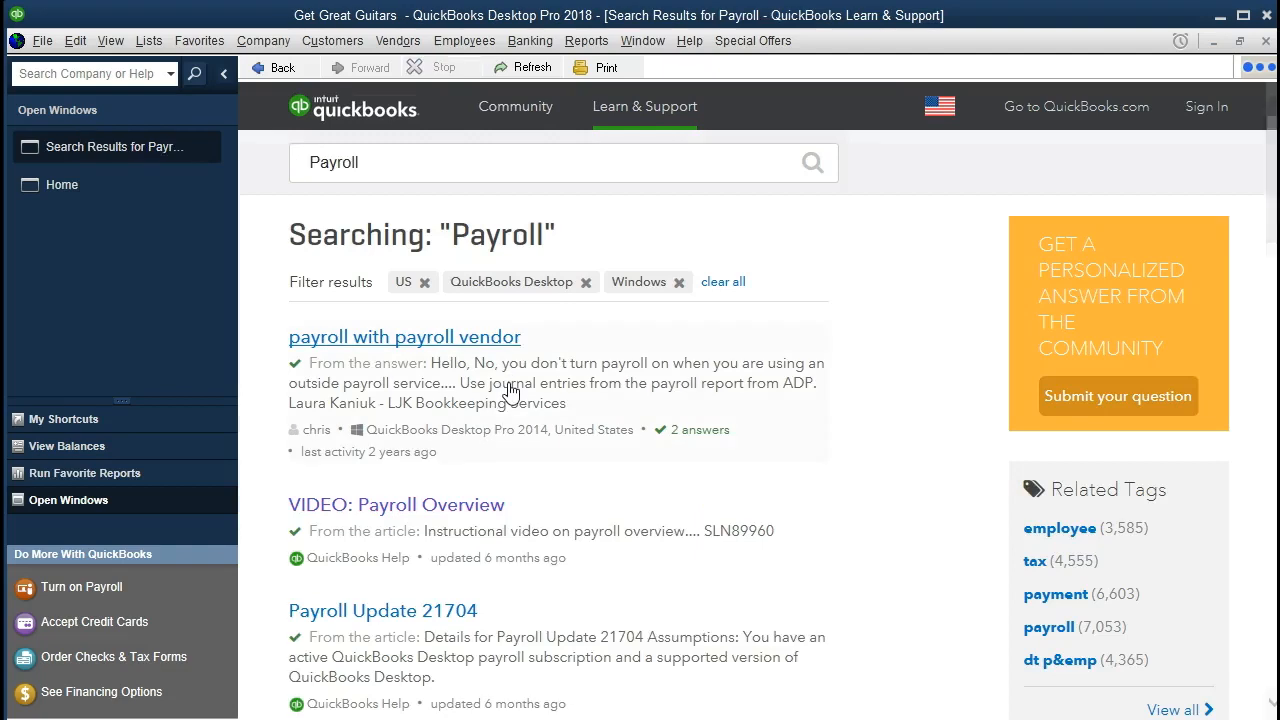
Step: Open the "VIDEO: Payroll Overview" article from the search results and view its embedded video section
{"action": "scroll", "coordinate": [510, 390], "scroll_direction": "down", "scroll_amount": 1}
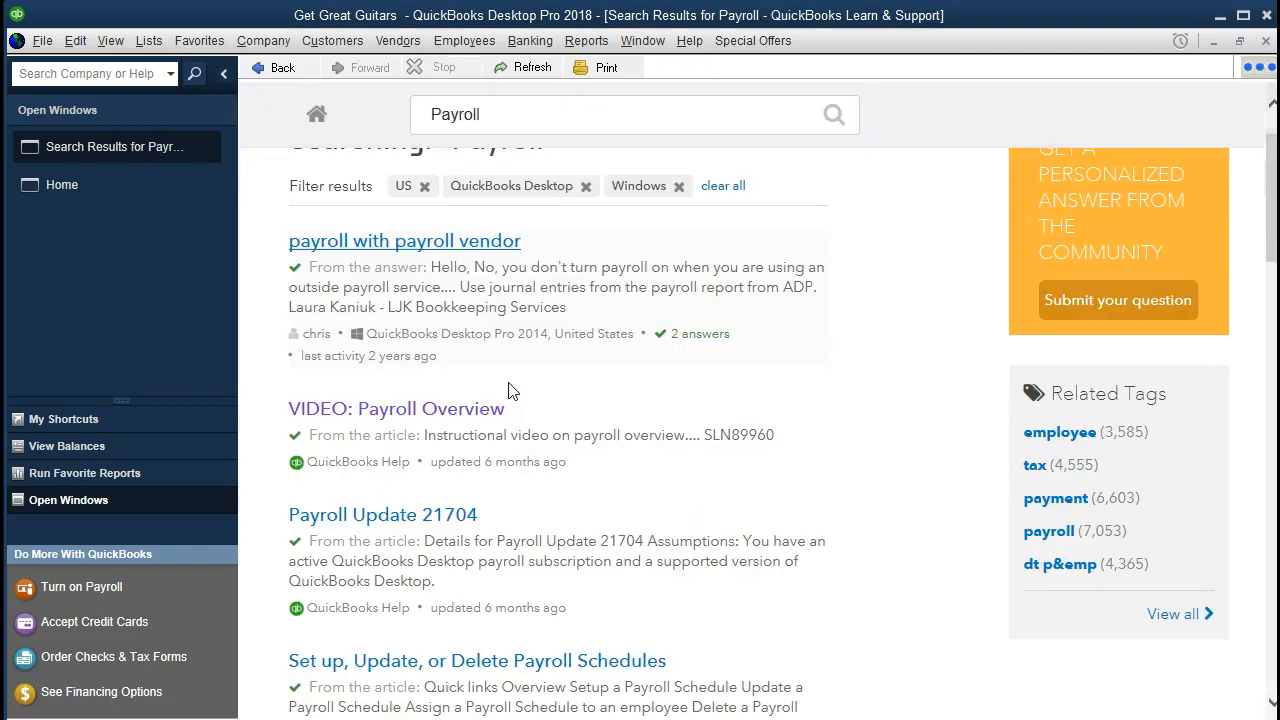
{"action": "left_click", "coordinate": [457, 420]}
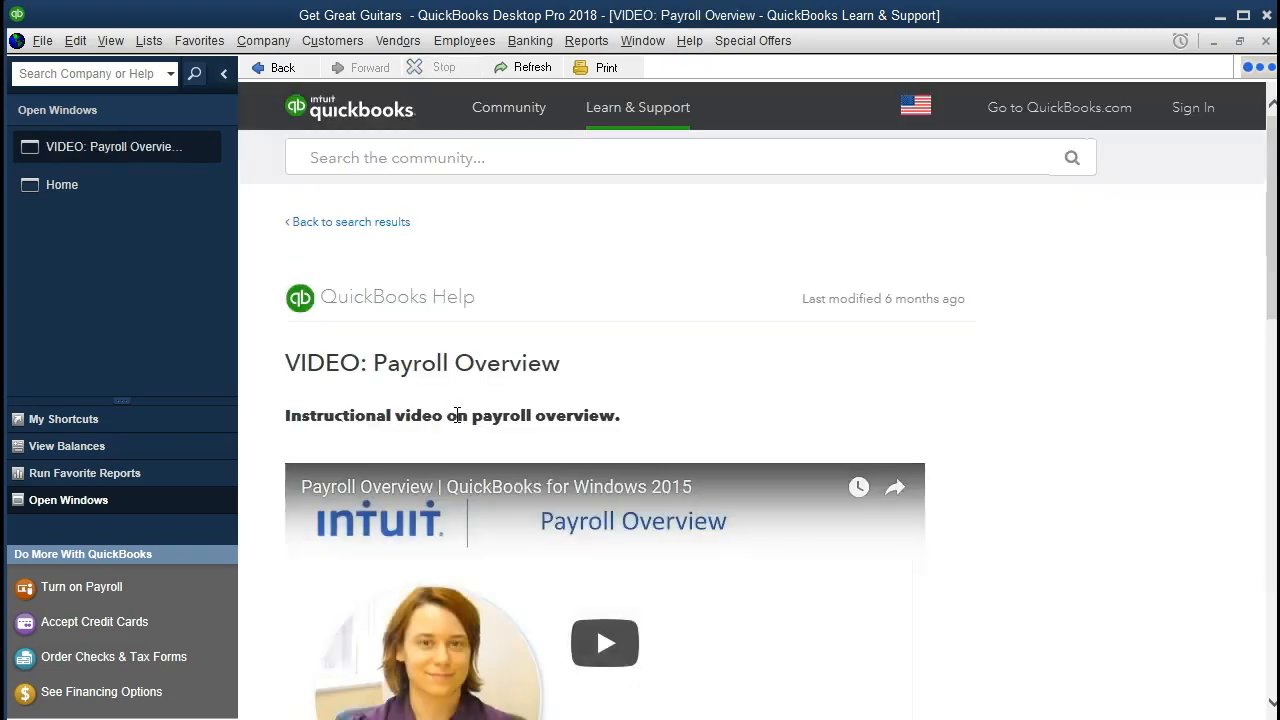
{"action": "scroll", "coordinate": [457, 415], "scroll_direction": "down", "scroll_amount": 2}
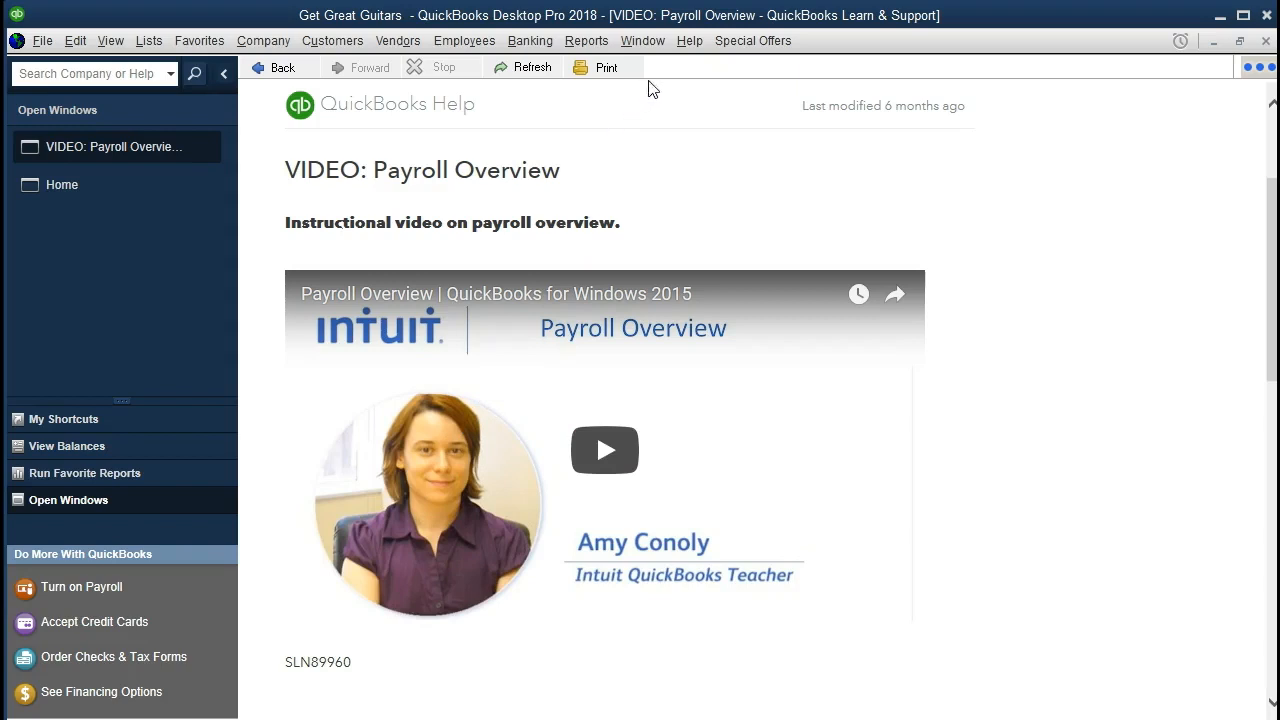
Step: Open the New Business Checklist and look through its startup sections, from conceiving to funding the business
{"action": "left_click", "coordinate": [689, 42]}
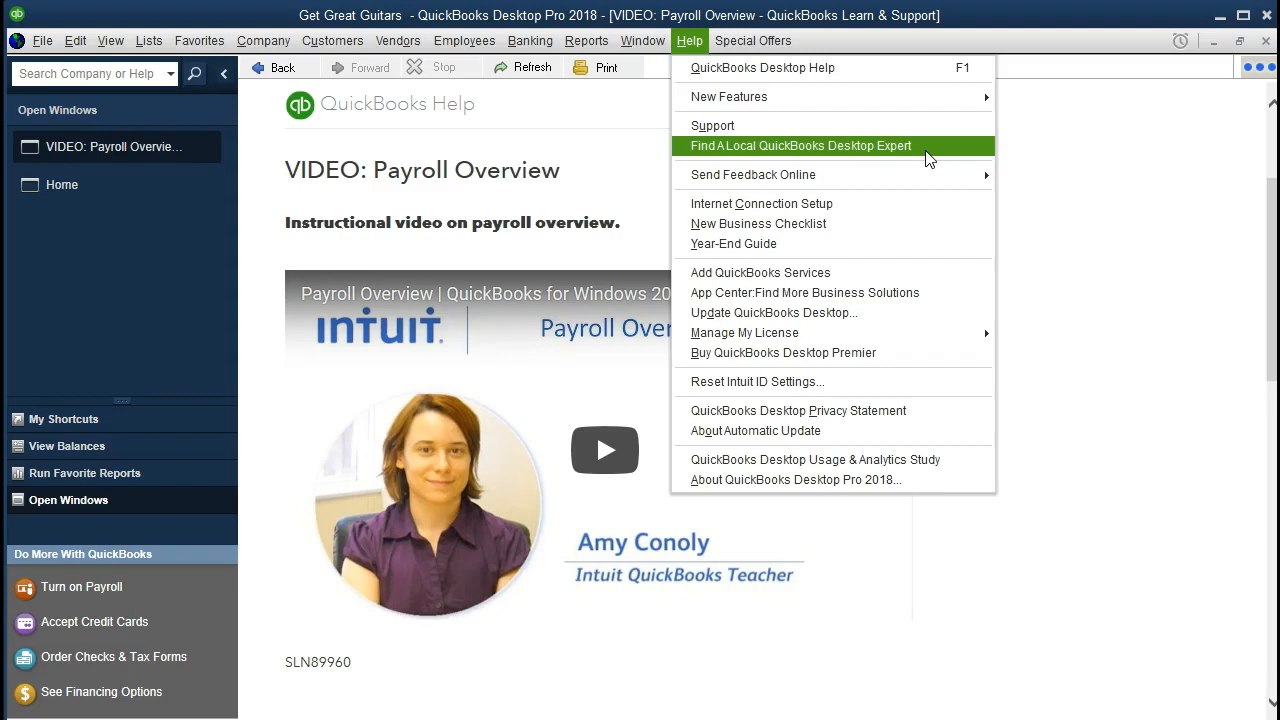
{"action": "mouse_move", "coordinate": [914, 180]}
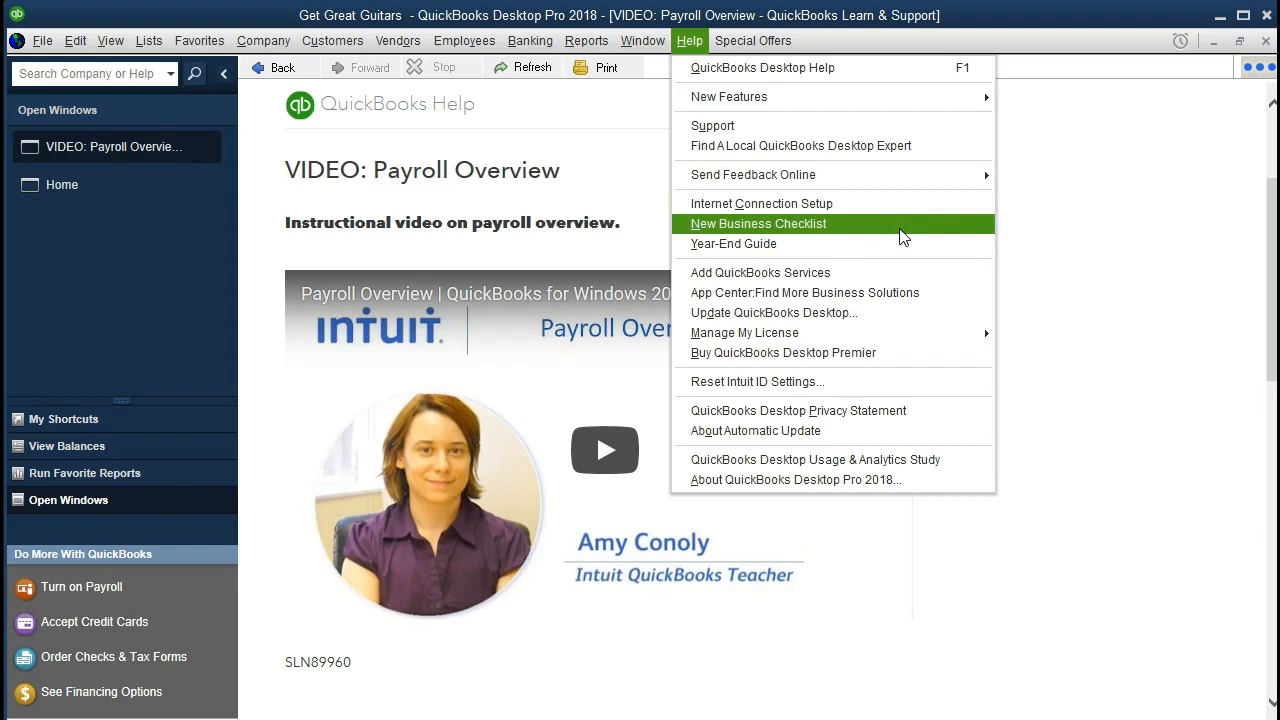
{"action": "left_click", "coordinate": [902, 232]}
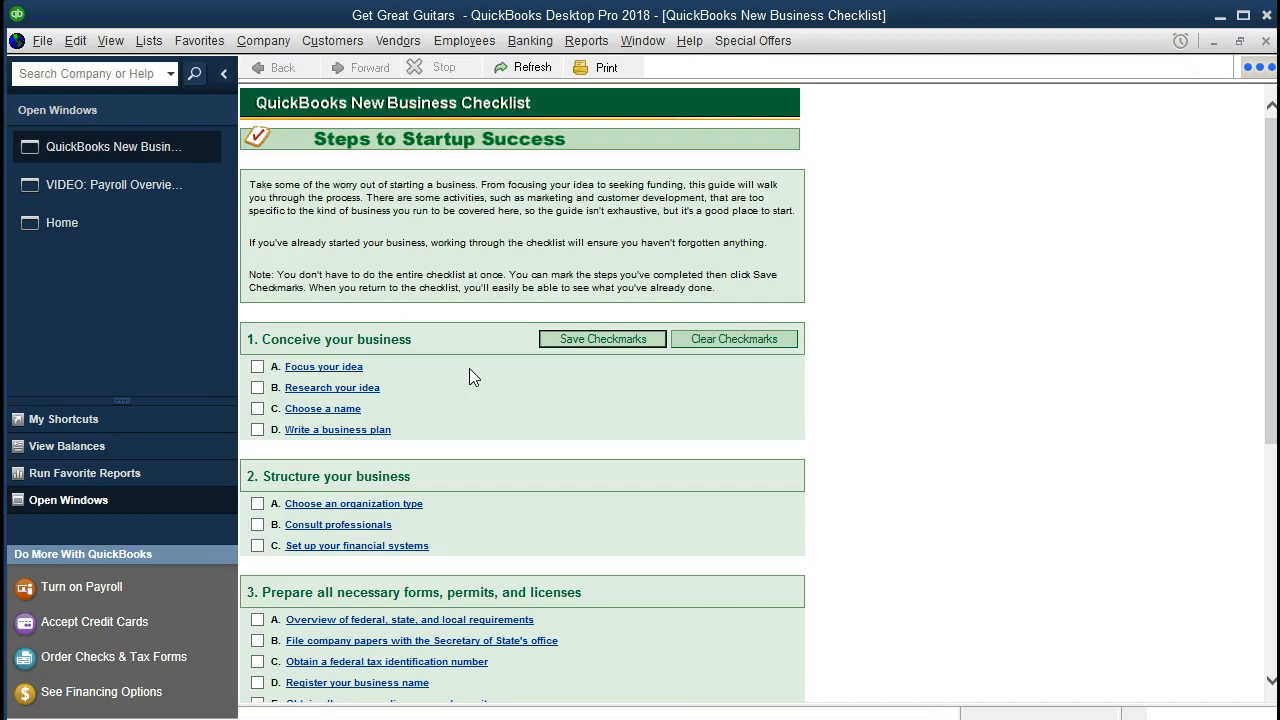
{"action": "scroll", "coordinate": [470, 370], "scroll_direction": "down", "scroll_amount": 3}
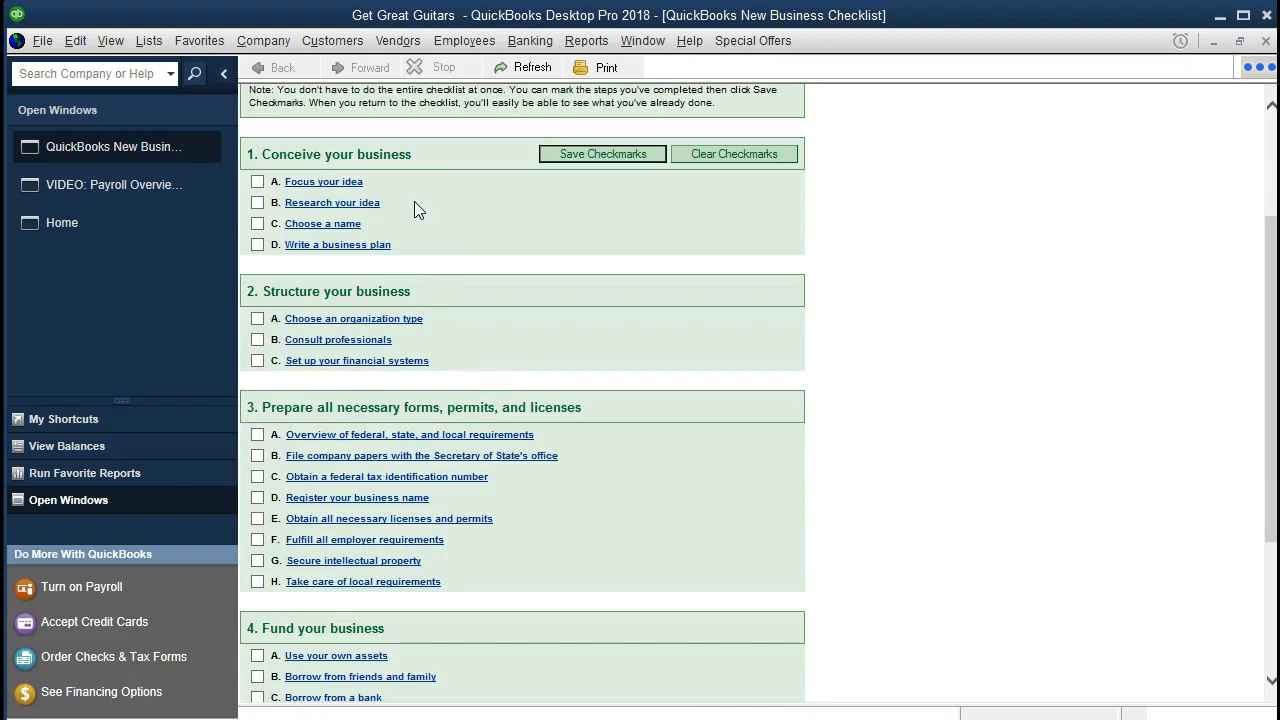
{"action": "scroll", "coordinate": [457, 291], "scroll_direction": "down", "scroll_amount": 2}
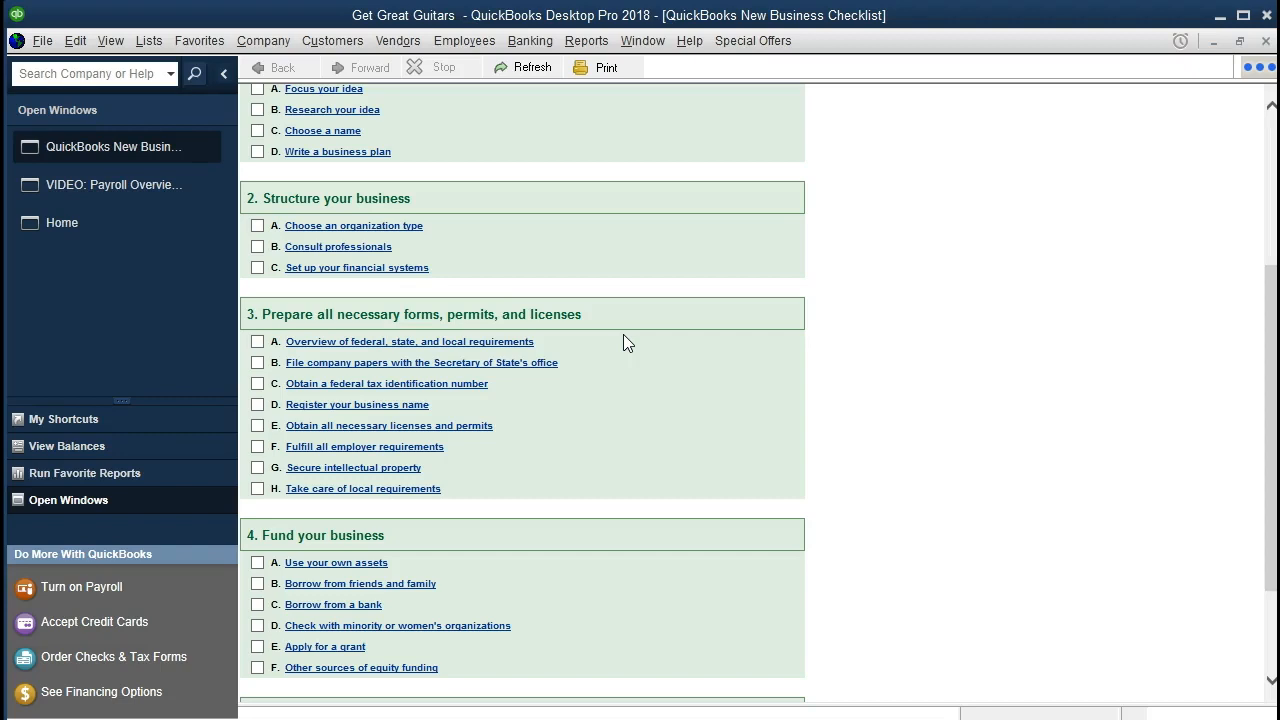
{"action": "scroll", "coordinate": [623, 340], "scroll_direction": "up", "scroll_amount": 5}
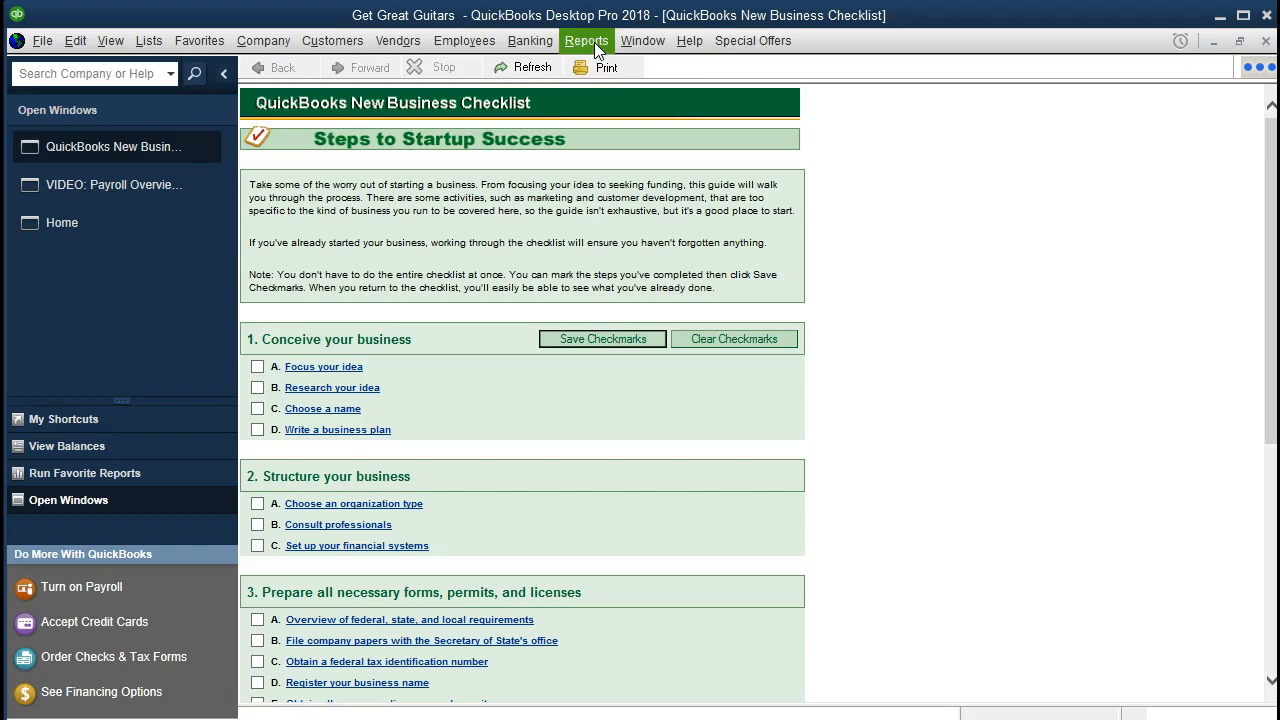
Step: Open the Year-End Guide and look through its checklist, from tax filing preparation to the subcontractor and employee tasks
{"action": "left_click", "coordinate": [692, 41]}
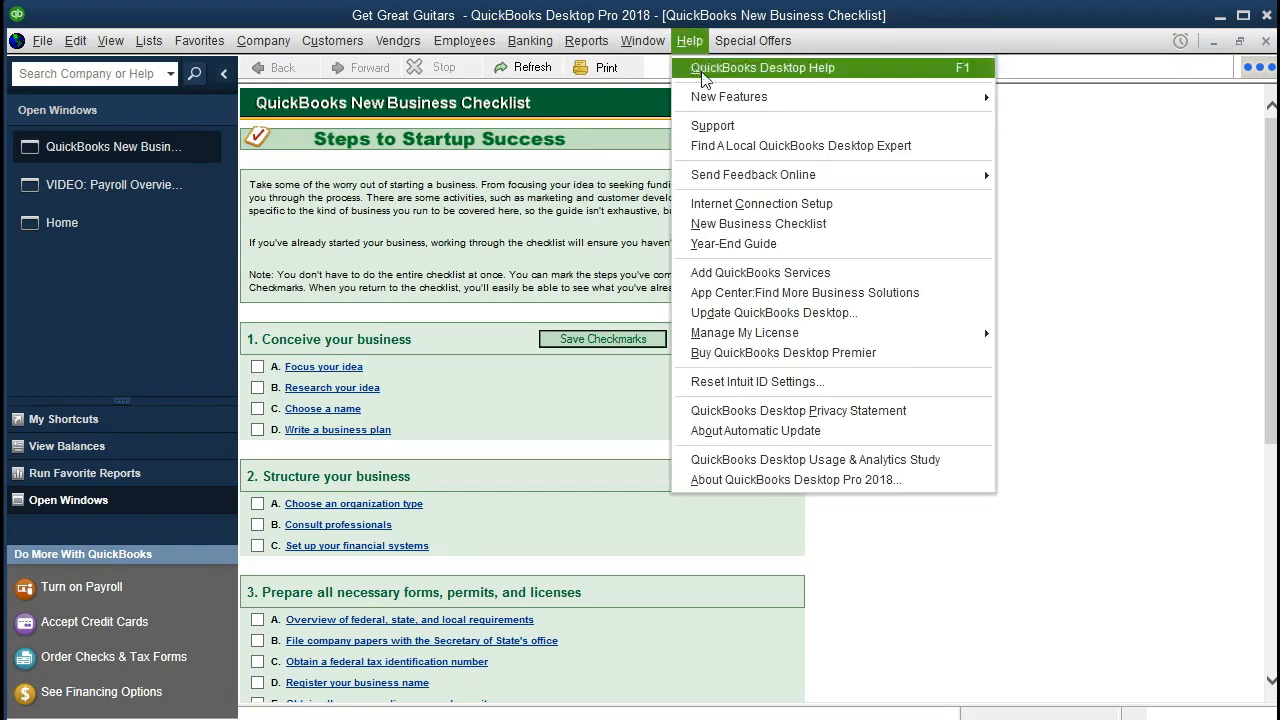
{"action": "left_click", "coordinate": [785, 248]}
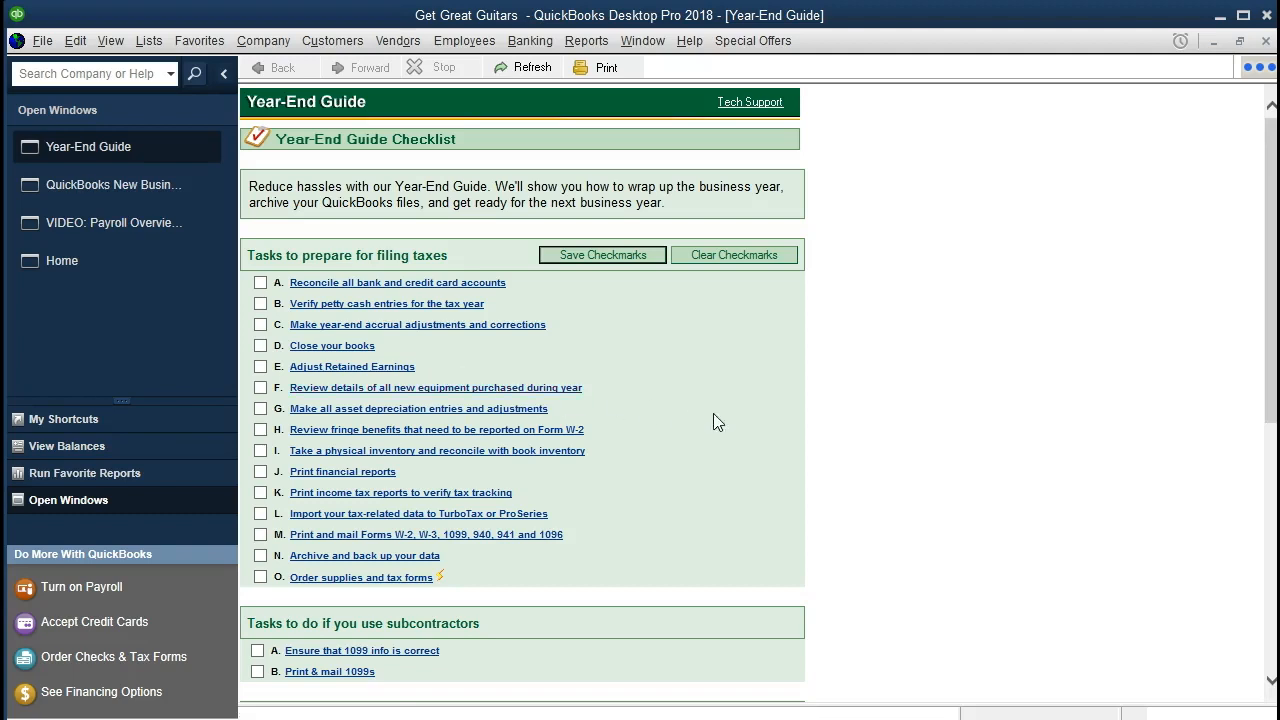
{"action": "scroll", "coordinate": [713, 415], "scroll_direction": "down", "scroll_amount": 5}
{"action": "scroll", "coordinate": [716, 421], "scroll_direction": "down", "scroll_amount": 2}
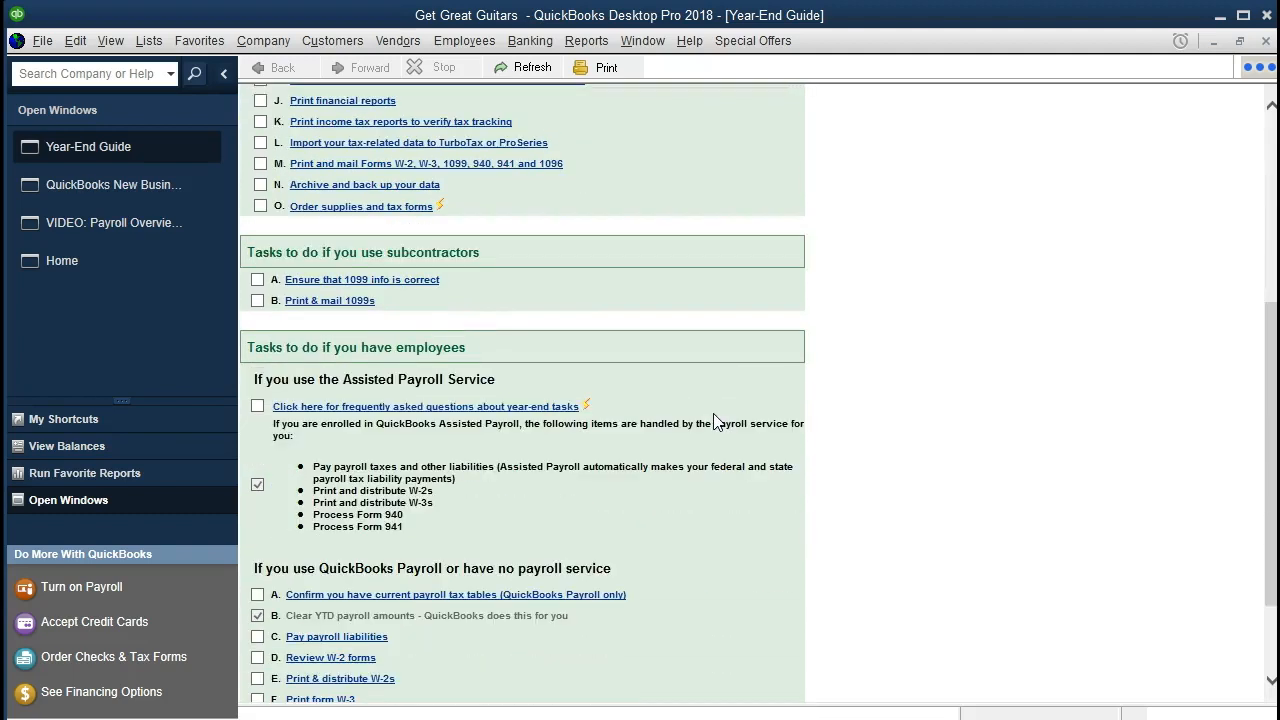
{"action": "scroll", "coordinate": [716, 421], "scroll_direction": "down", "scroll_amount": 3}
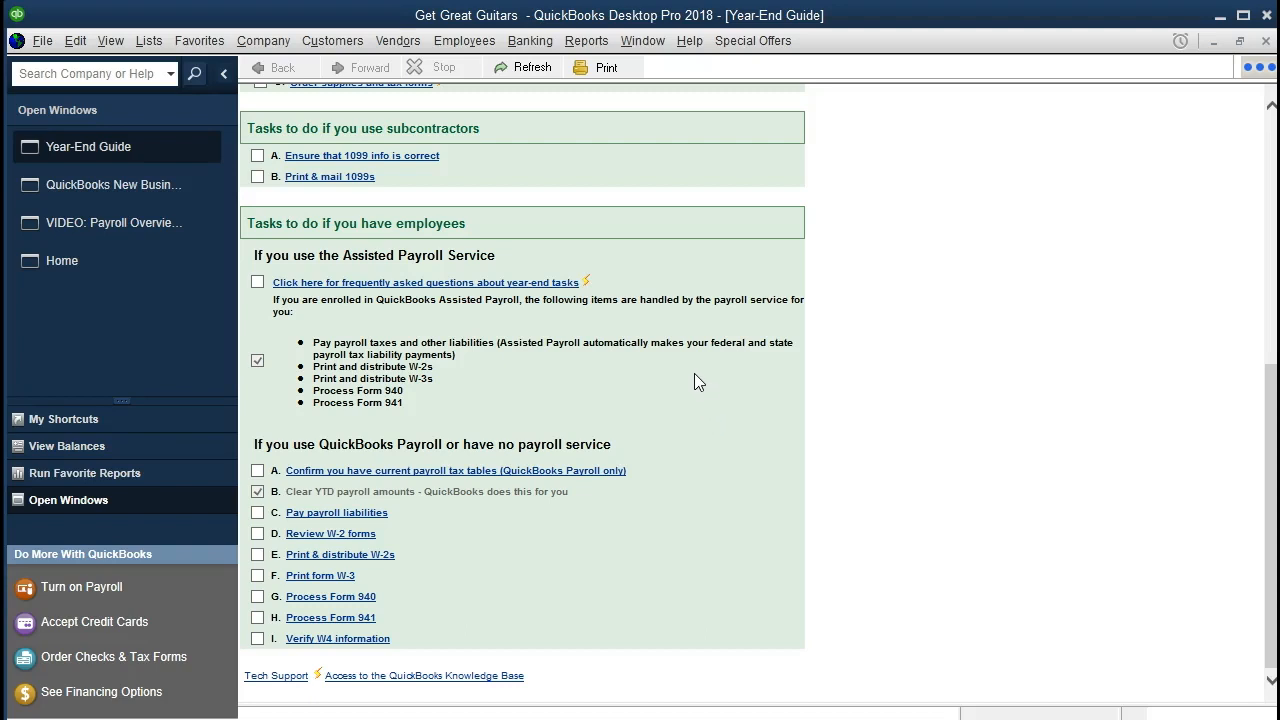
Step: View the About QuickBooks Desktop Pro 2018 product information and close it
{"action": "left_click", "coordinate": [689, 42]}
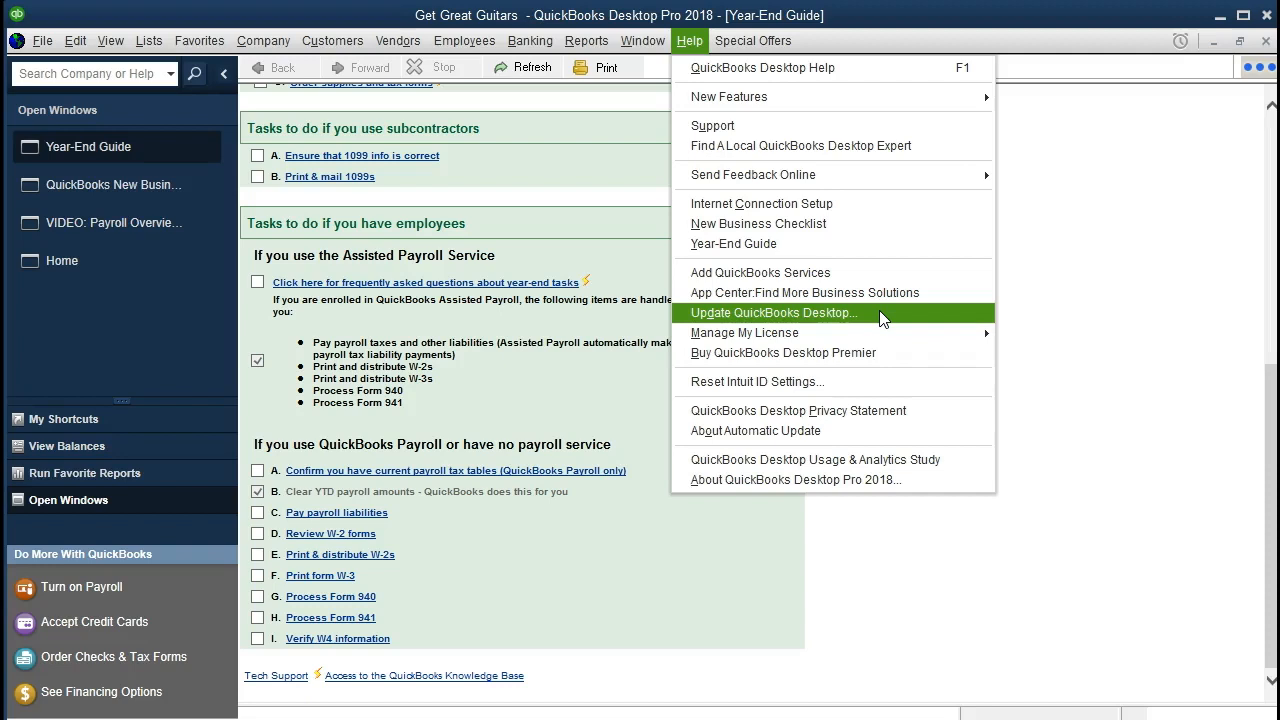
{"action": "mouse_move", "coordinate": [873, 340]}
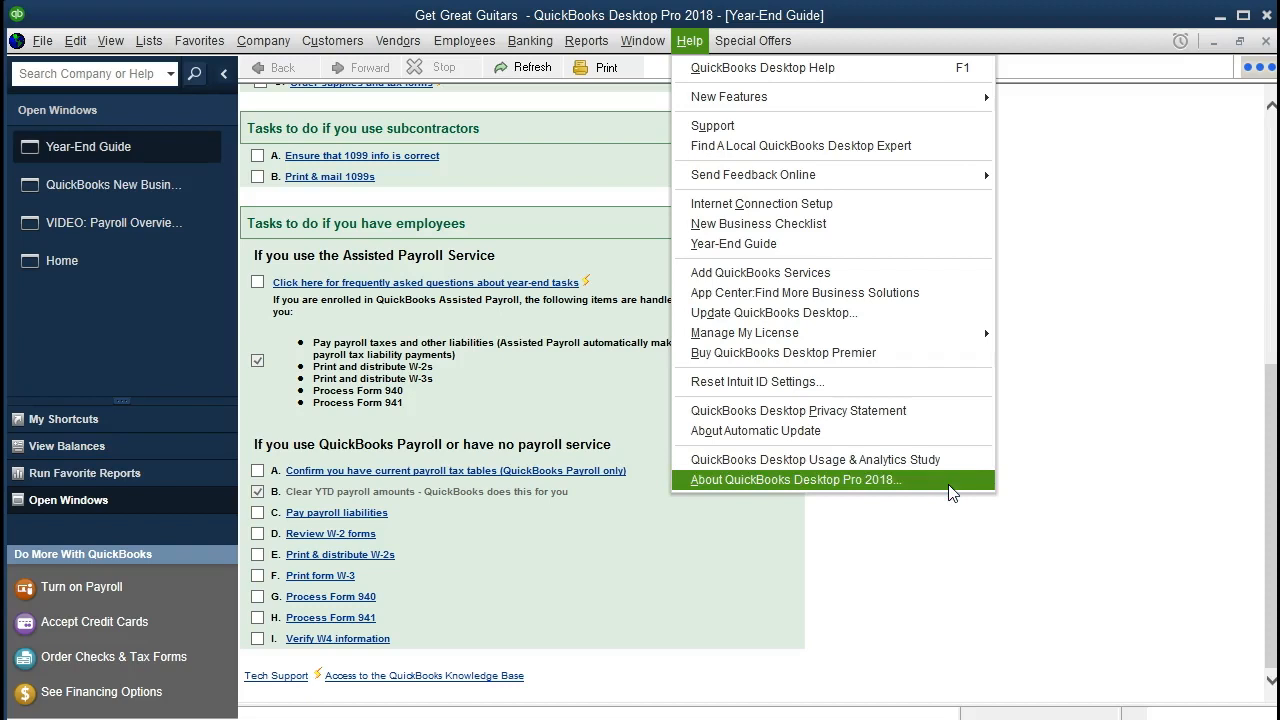
{"action": "left_click", "coordinate": [858, 492]}
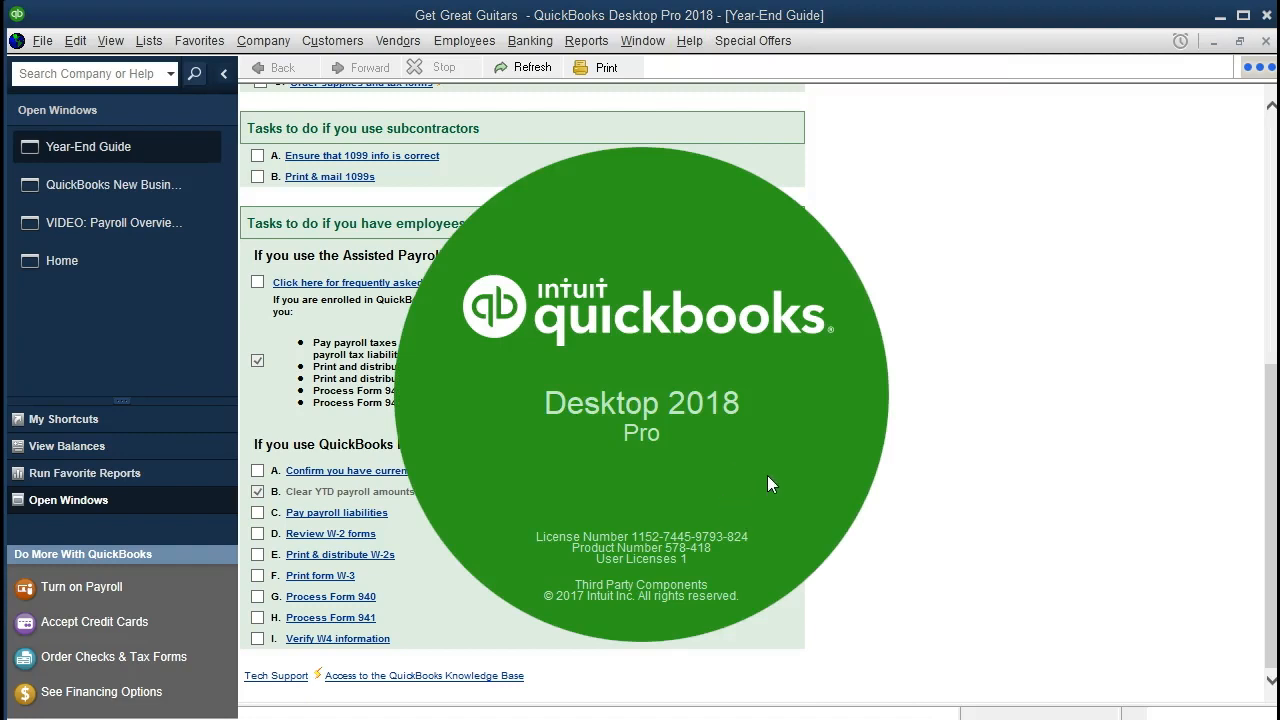
{"action": "left_click", "coordinate": [446, 374]}
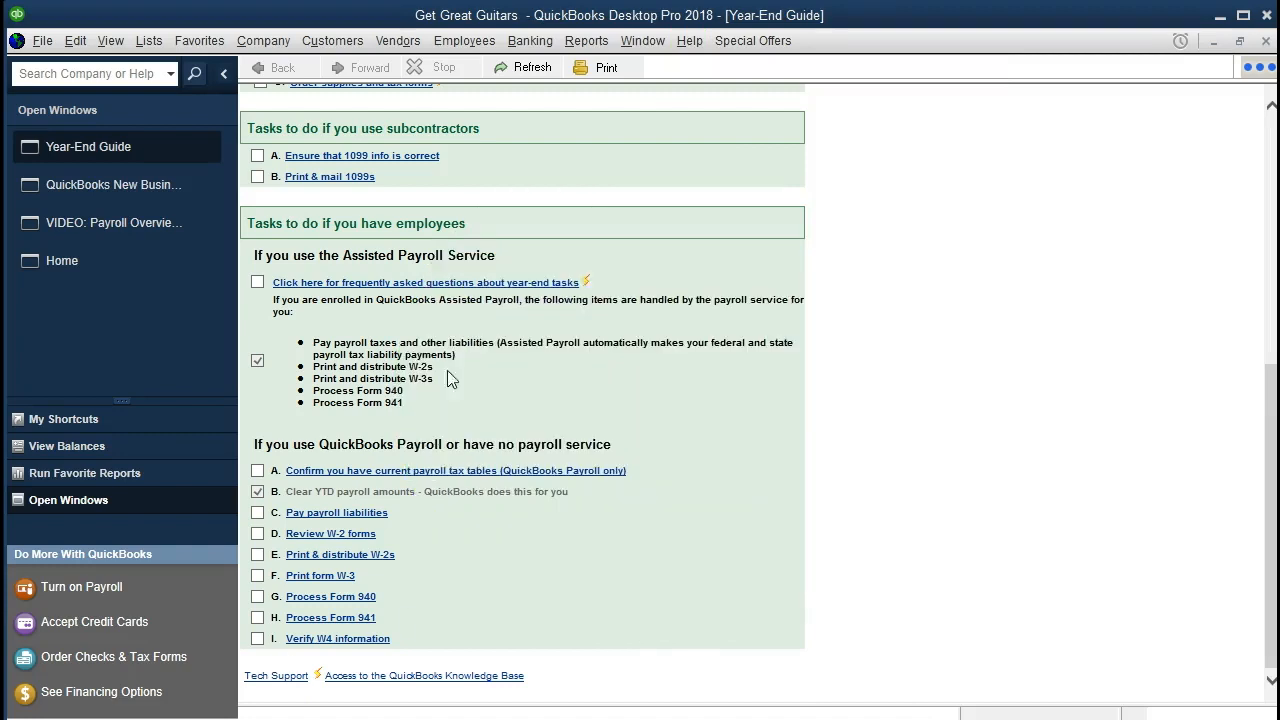